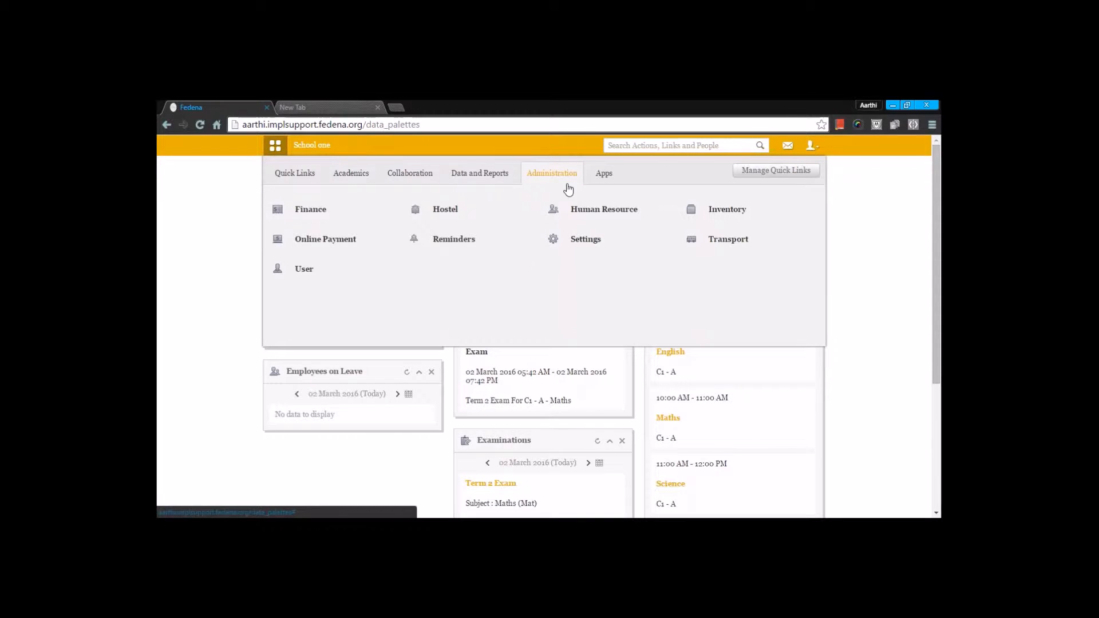
# Open the Working Day Settings within the Human Resource module's HR settings.
pyautogui.click(590, 212)
pyautogui.scroll(-4, 564, 235)
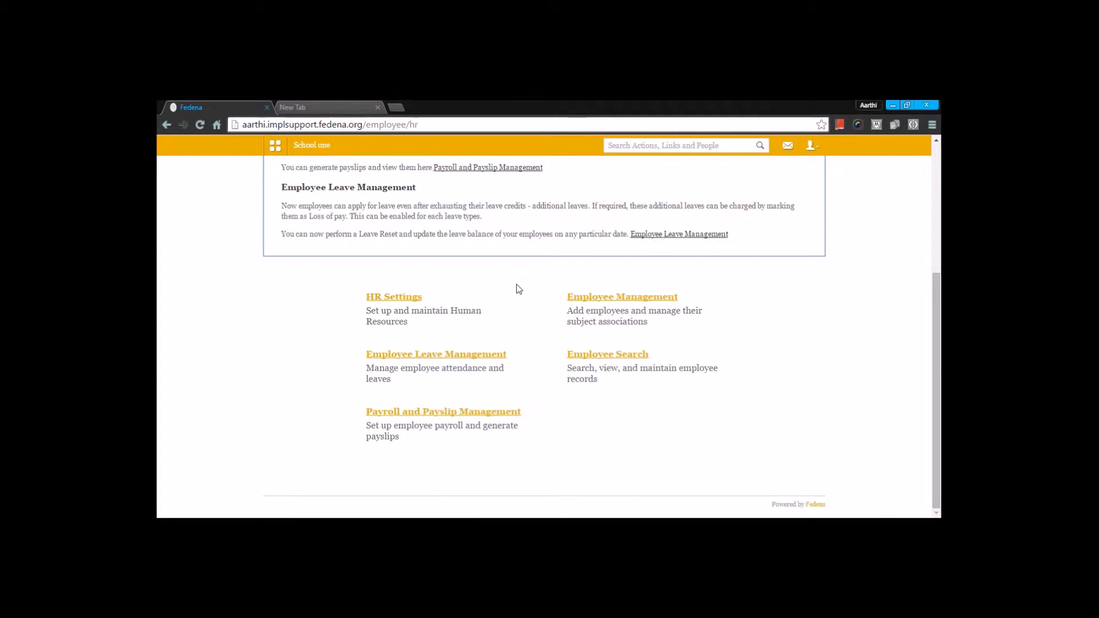
pyautogui.click(383, 297)
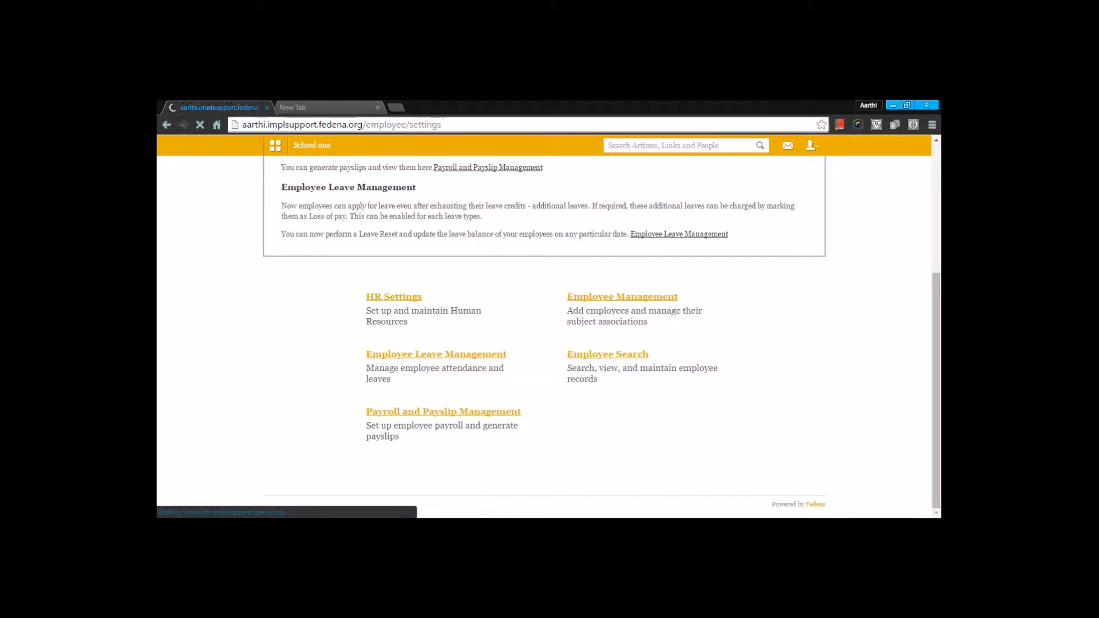
pyautogui.scroll(-1, 445, 313)
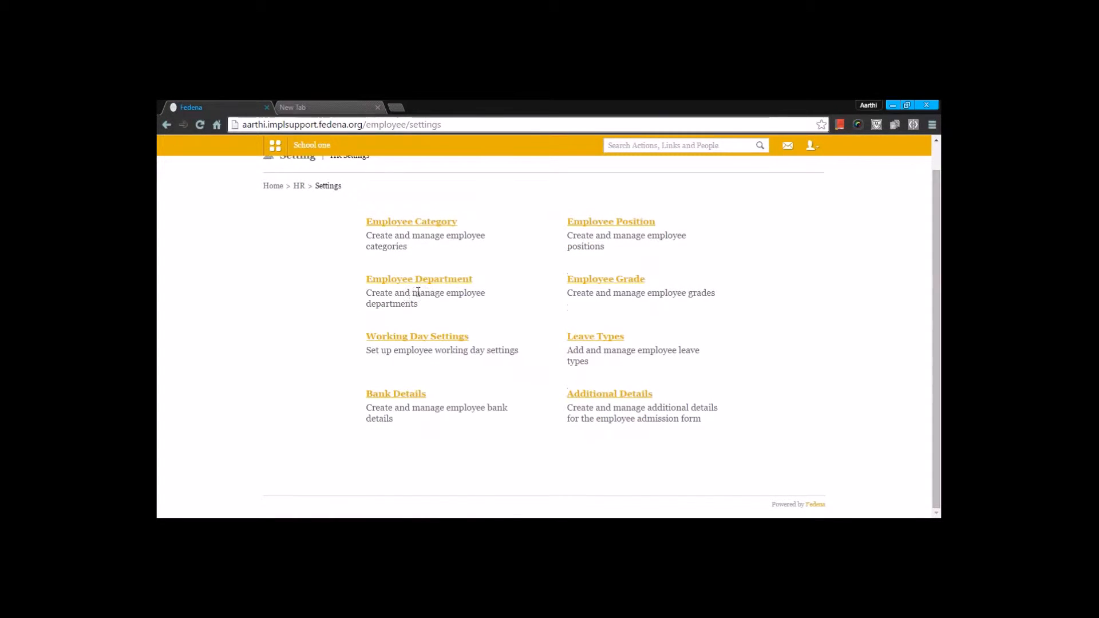
pyautogui.click(419, 338)
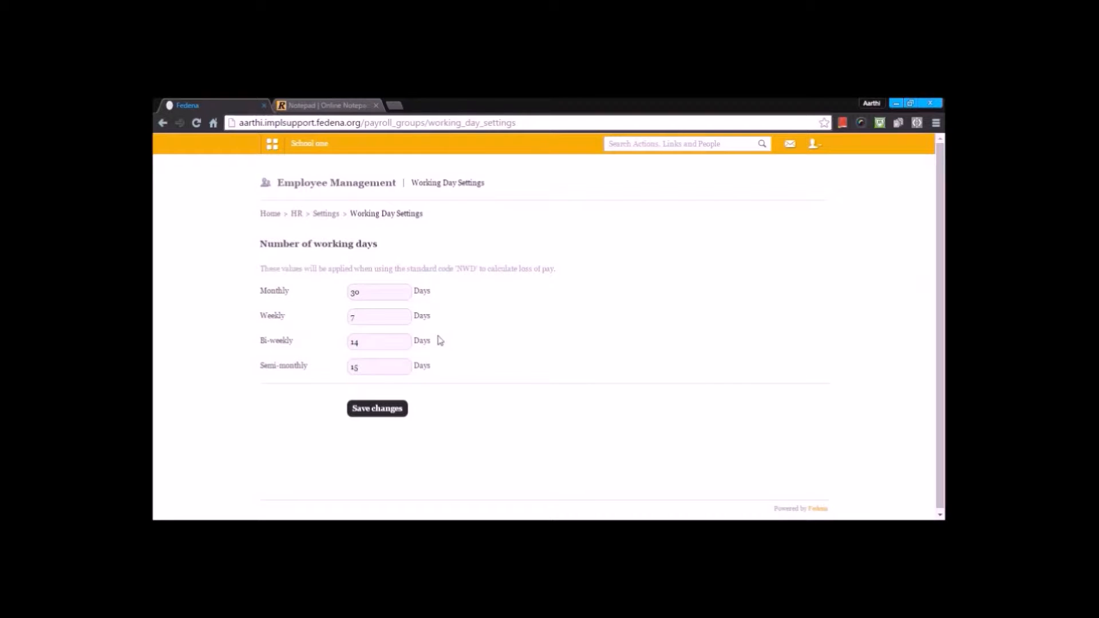
# Save the number of working days, with Monthly at 30 days.
pyautogui.click(391, 293)
pyautogui.scroll(-1, 383, 320)
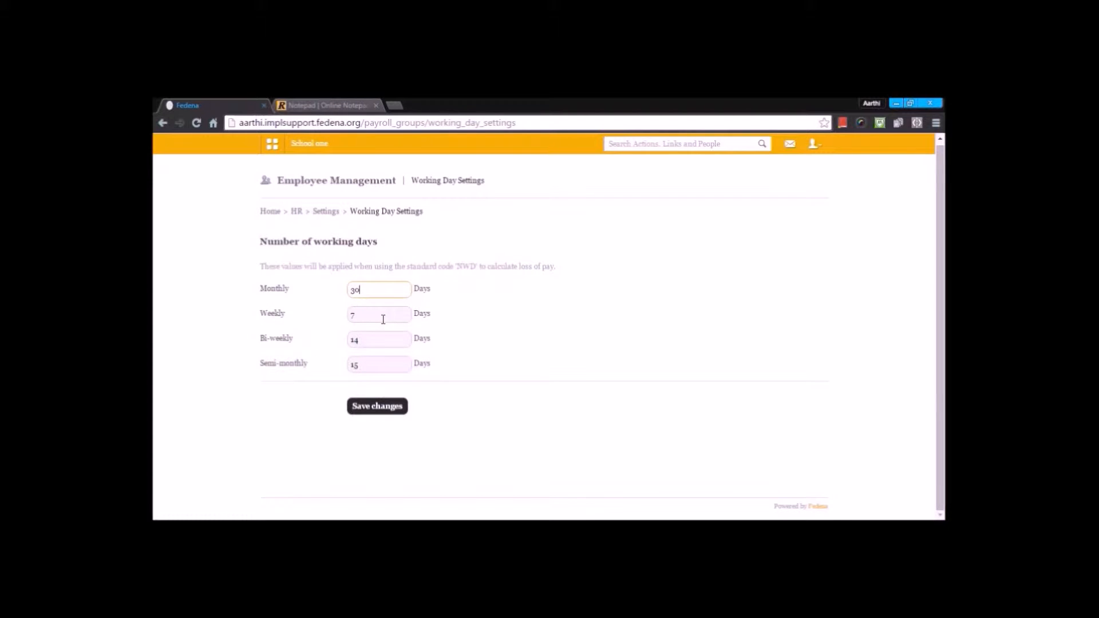
pyautogui.click(373, 408)
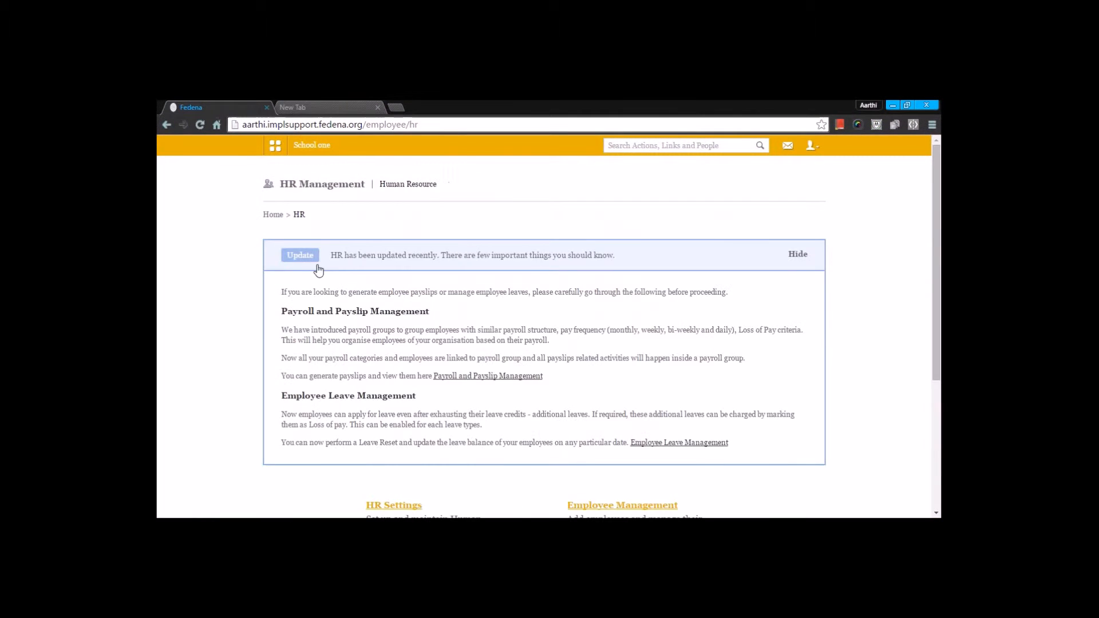
# Open the payroll categories under Payroll and Payslip Management and review the earnings and deductions lists.
pyautogui.scroll(-3, 344, 284)
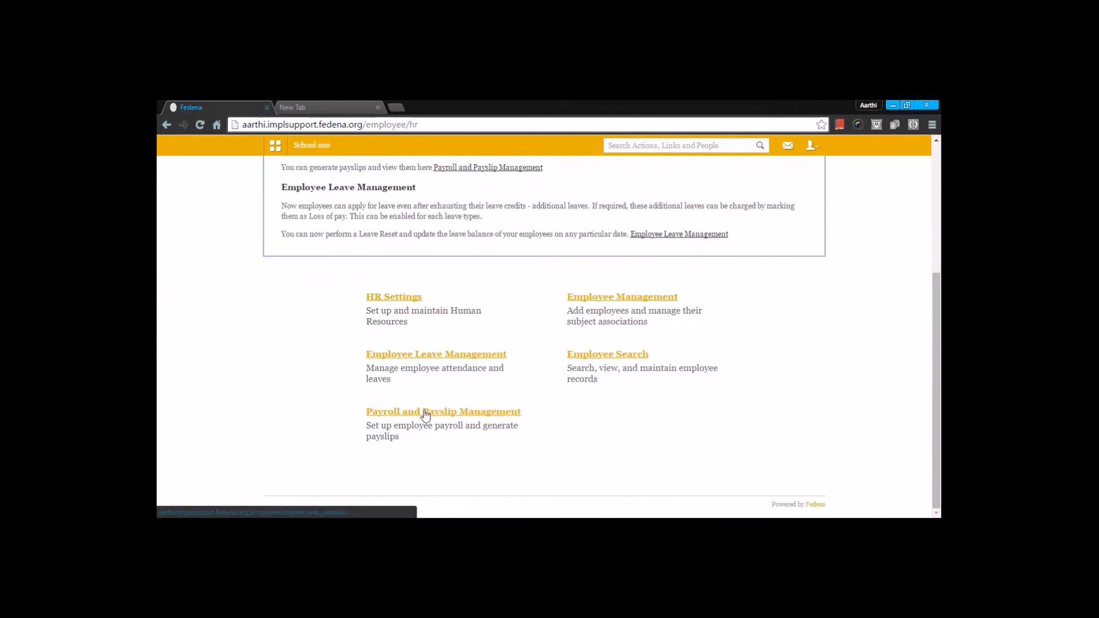
pyautogui.click(427, 416)
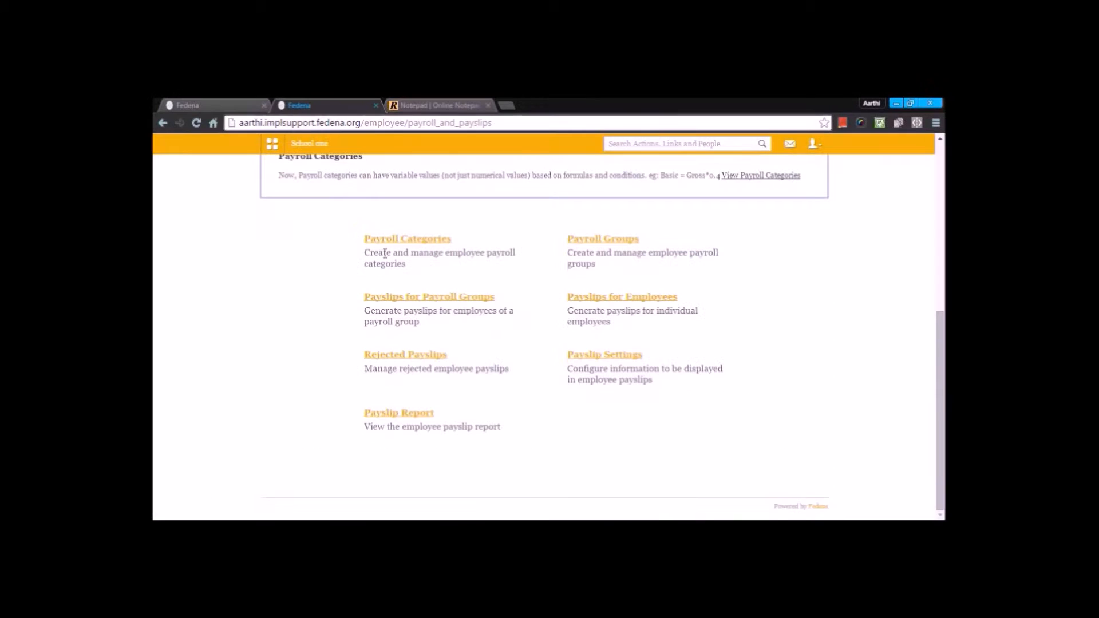
pyautogui.click(390, 239)
pyautogui.scroll(-5, 402, 303)
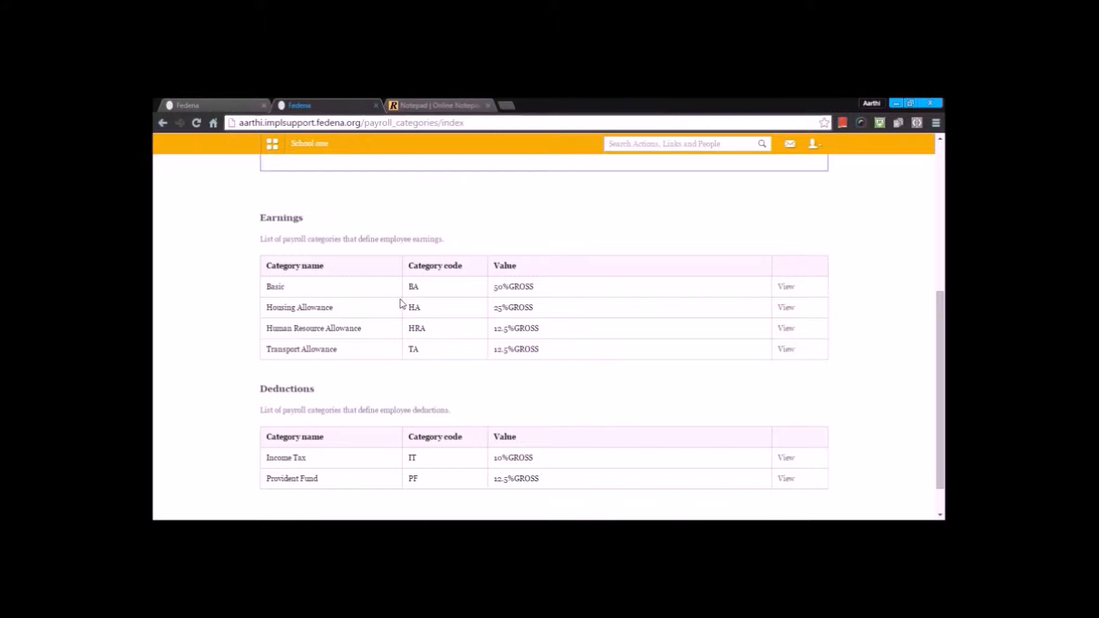
pyautogui.scroll(5, 403, 309)
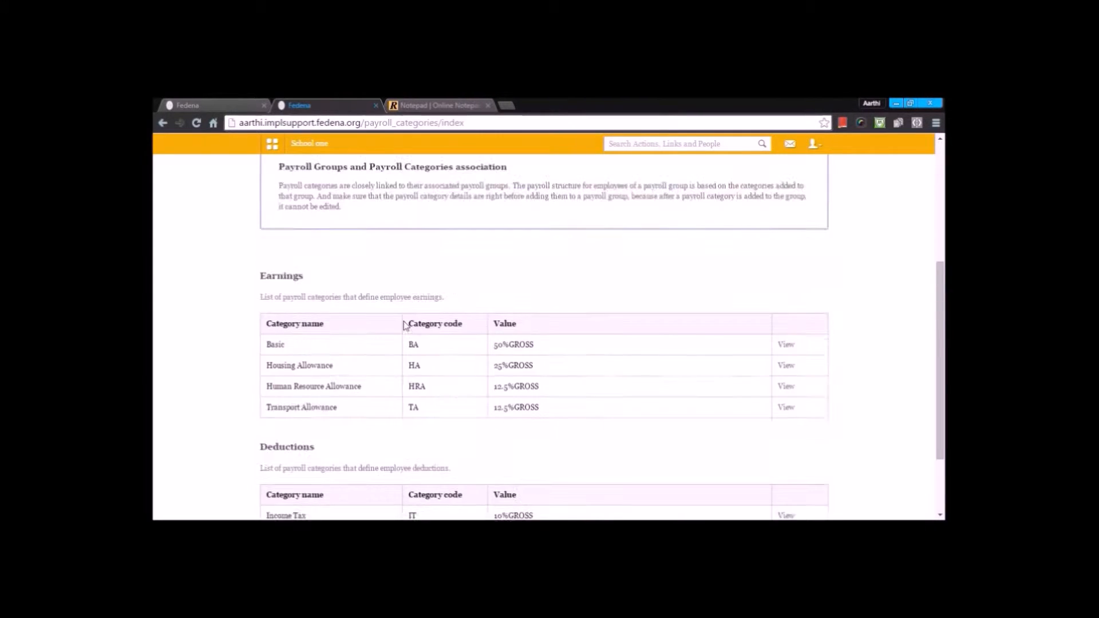
pyautogui.scroll(-5, 788, 229)
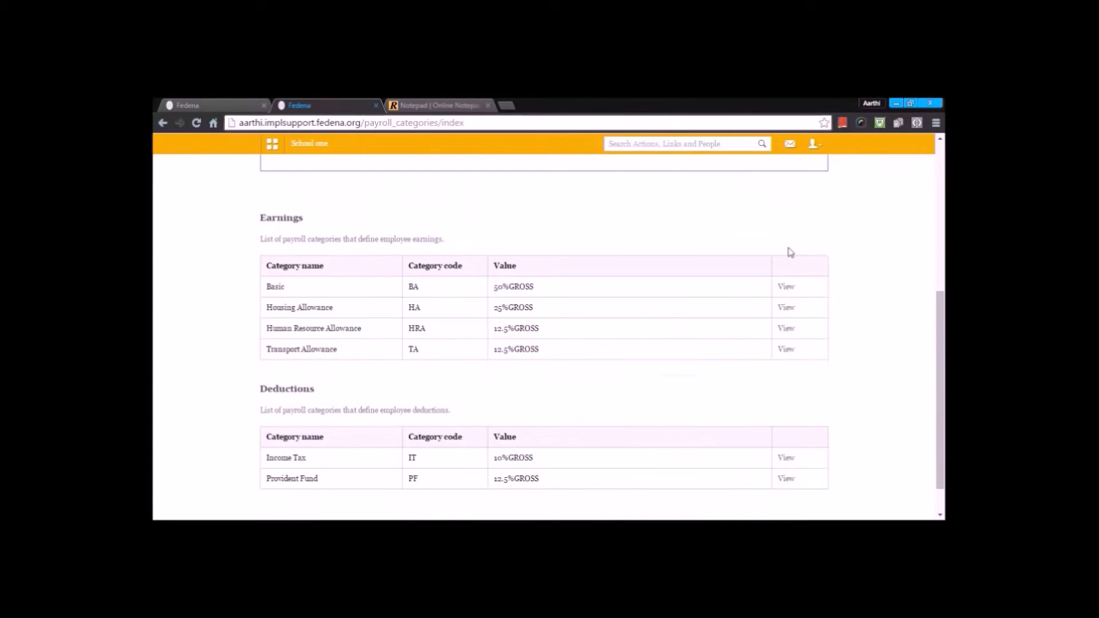
# Try to edit the Basic earnings category from its details page, and return to the payroll categories list.
pyautogui.click(276, 288)
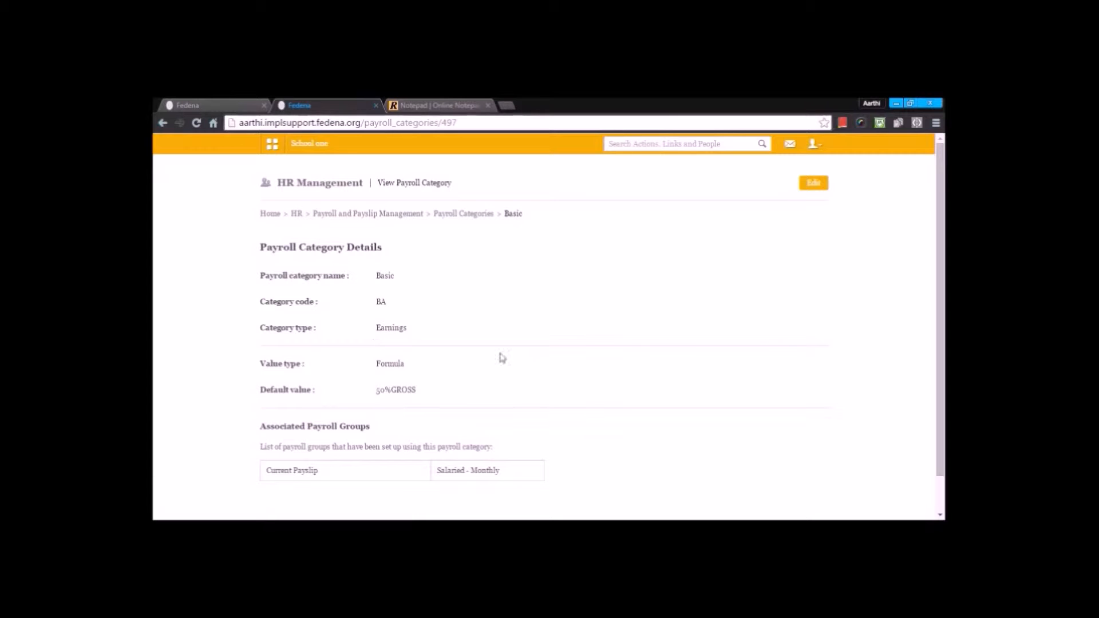
pyautogui.click(813, 186)
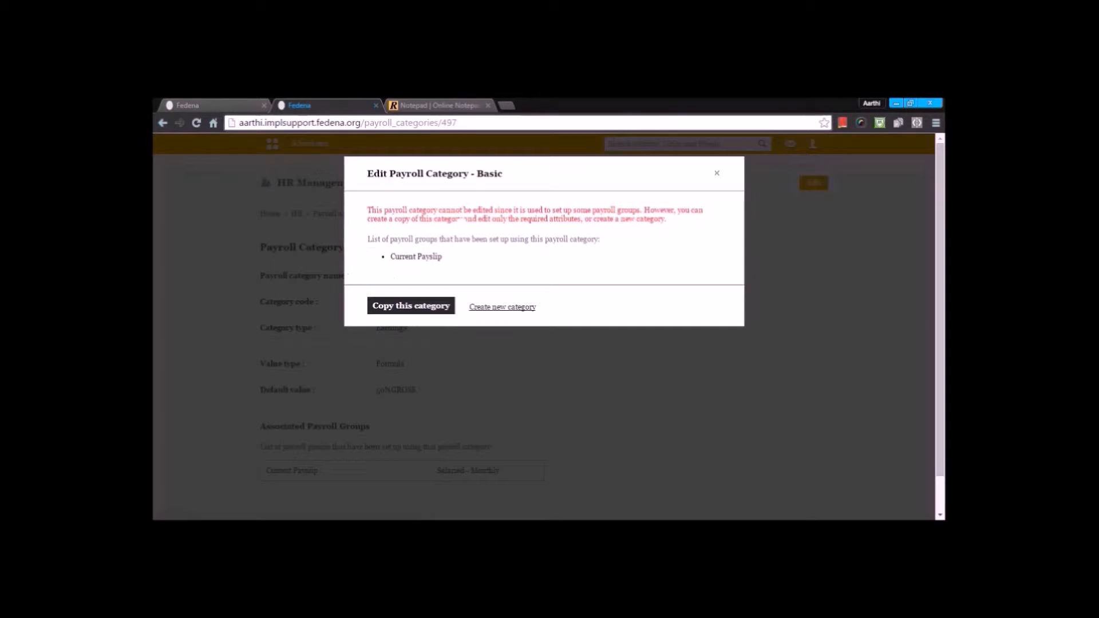
pyautogui.click(717, 173)
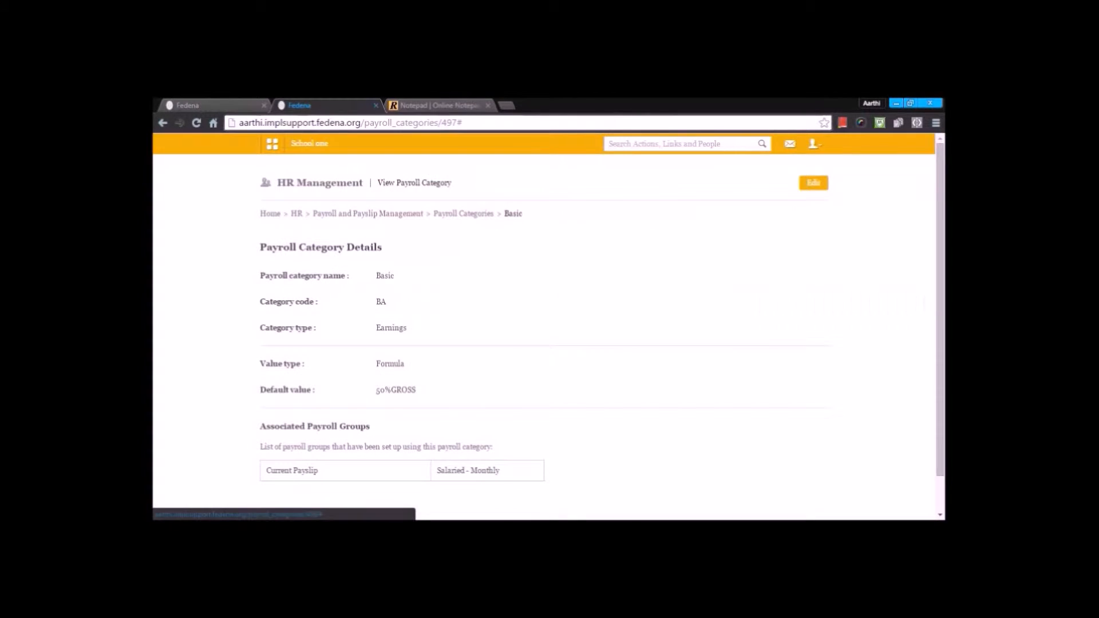
pyautogui.hotkey('alt', 'Left')
pyautogui.scroll(-1, 705, 252)
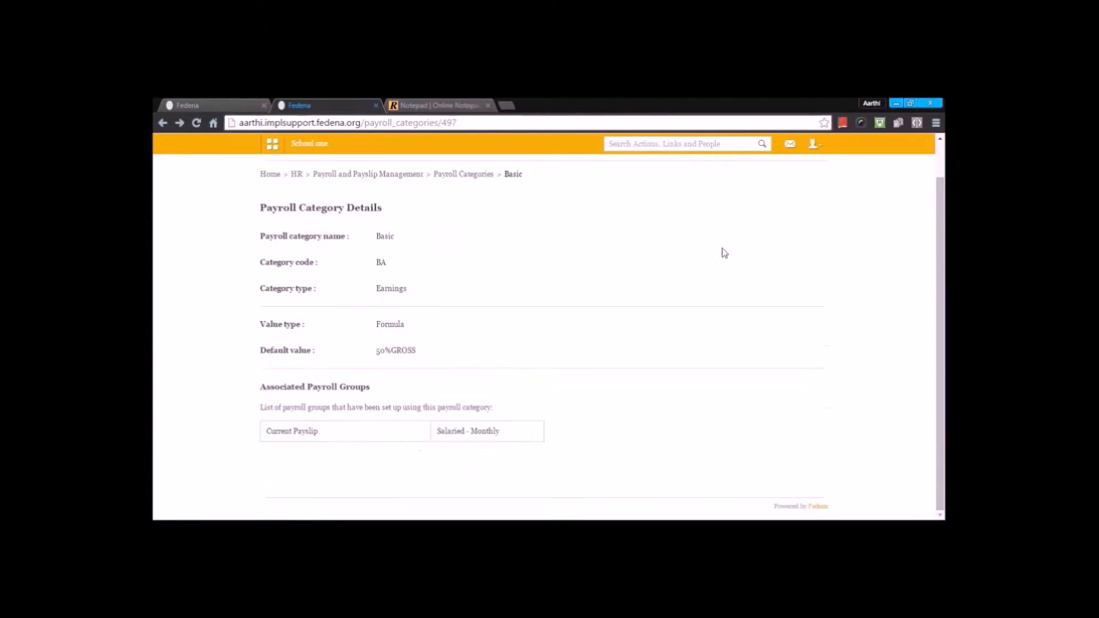
pyautogui.click(449, 175)
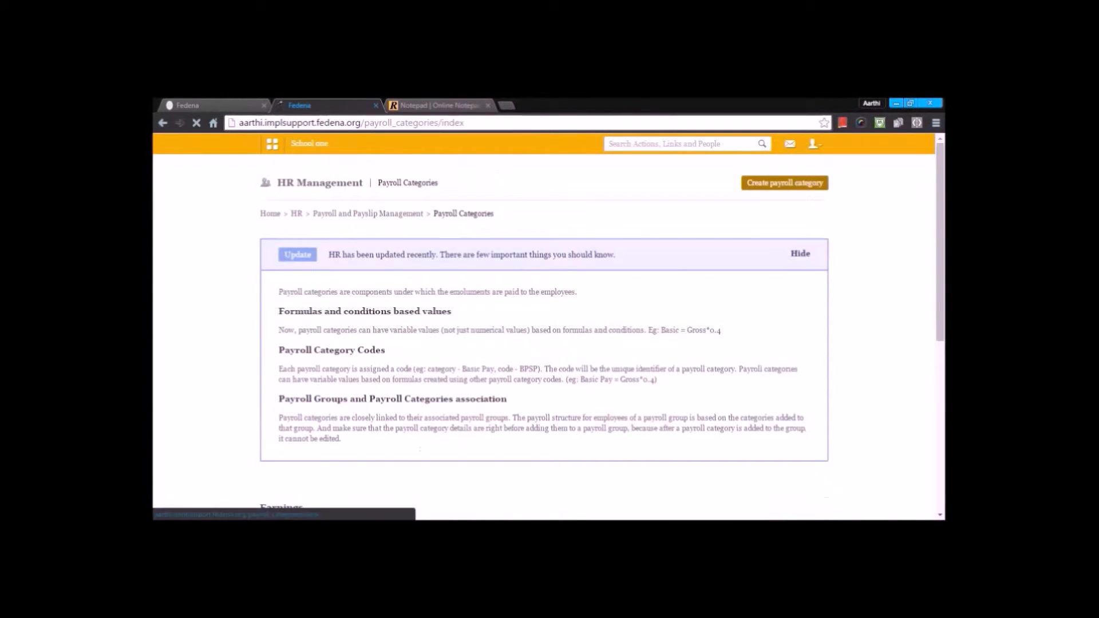
# Start a new payroll category and name it "Human resource allowance".
pyautogui.scroll(-3, 415, 342)
pyautogui.click(421, 322)
pyautogui.write('HRS')
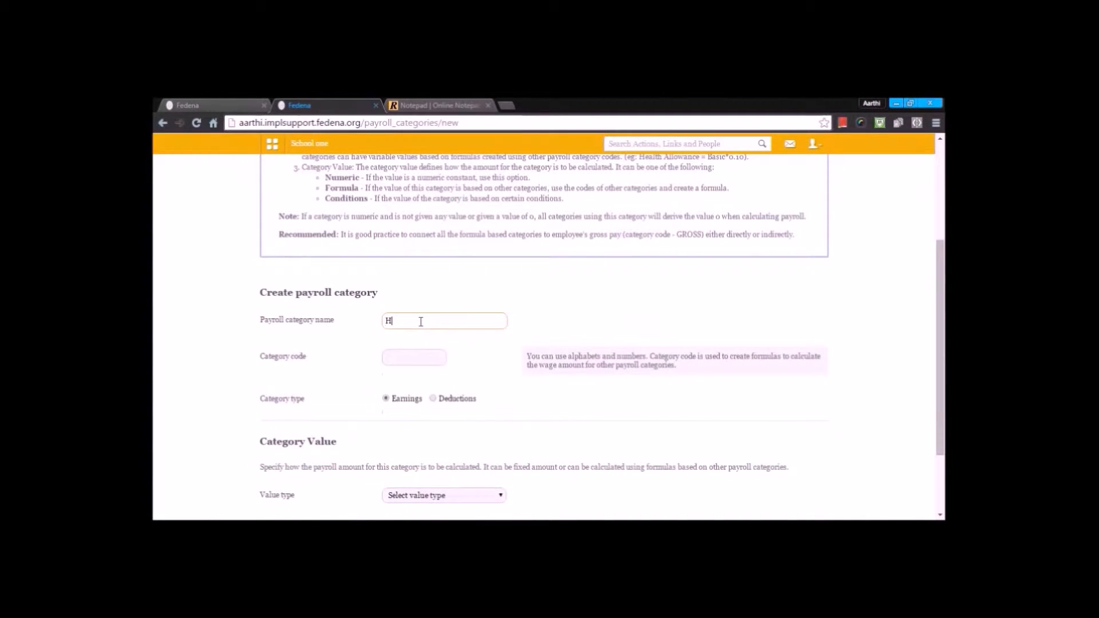
pyautogui.press('BackSpace')
pyautogui.press('BackSpace')
pyautogui.write('uman R')
pyautogui.press('BackSpace')
pyautogui.write('resource allowand')
pyautogui.write('e')
# Enter HRA as the new payroll category's code, keeping the type as Earnings.
pyautogui.click(418, 358)
pyautogui.write('HRA')
pyautogui.scroll(-1, 406, 354)
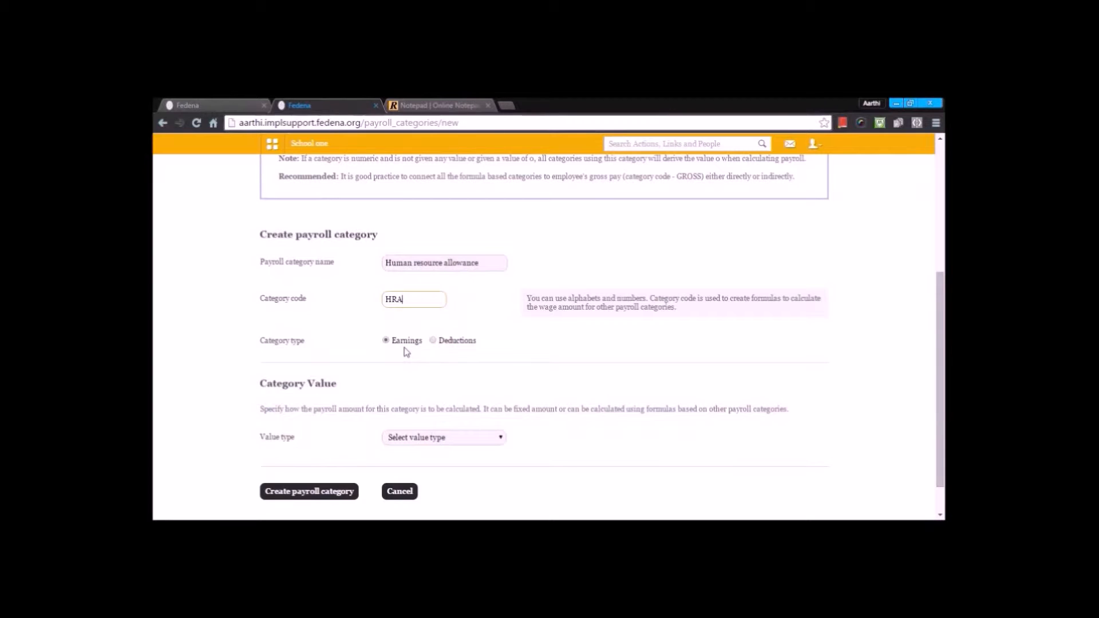
pyautogui.scroll(-1, 406, 352)
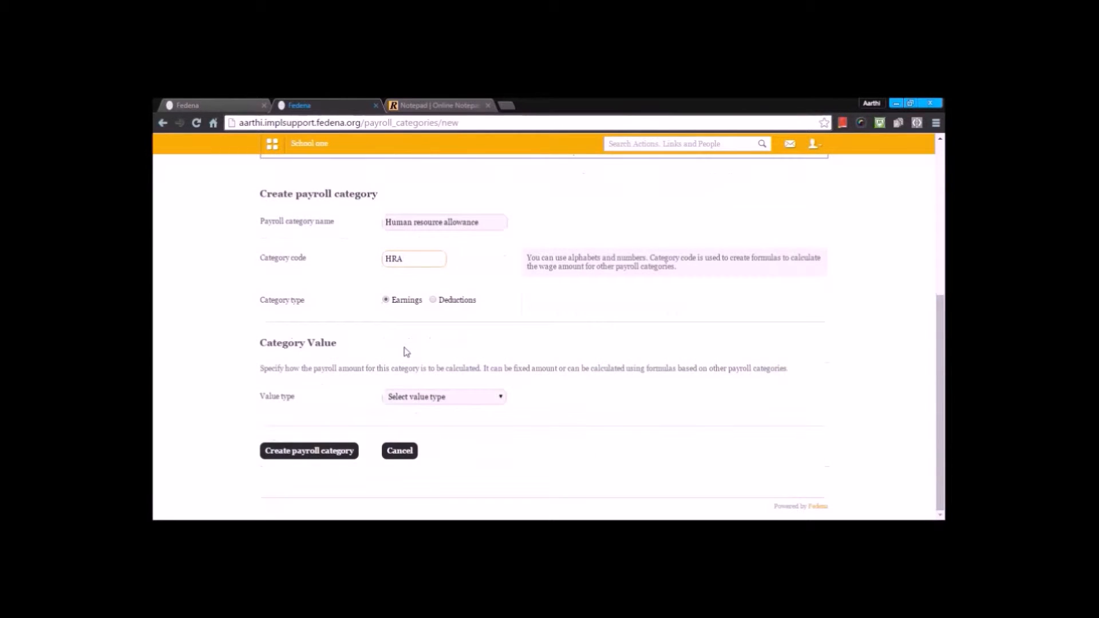
# Set the category's value type to Formula and enter 20%GROSS as its formula.
pyautogui.click(407, 397)
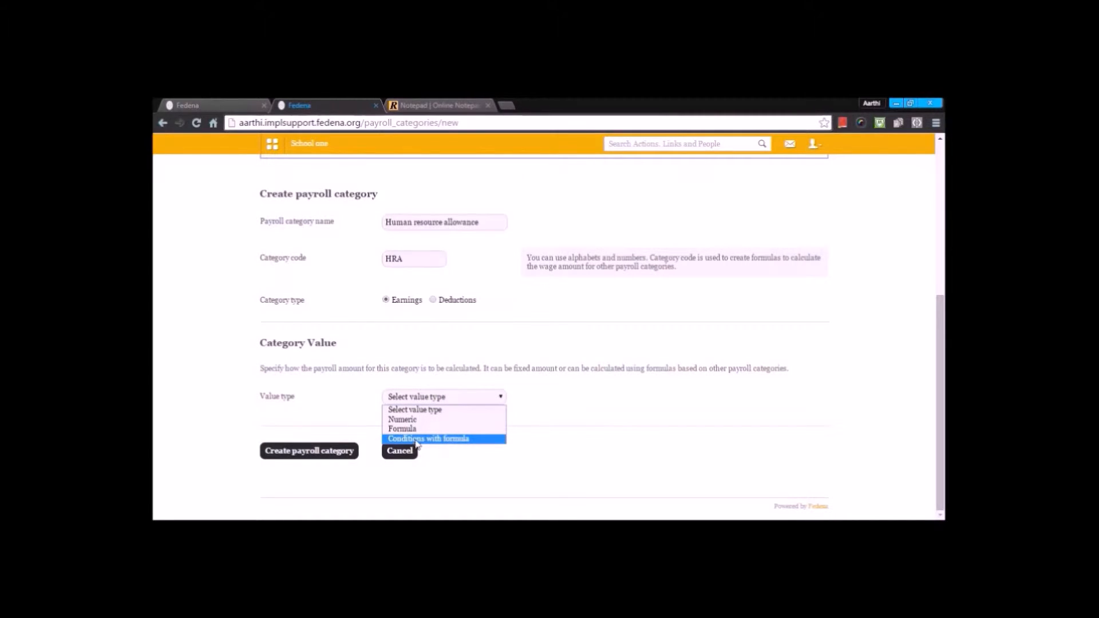
pyautogui.click(425, 423)
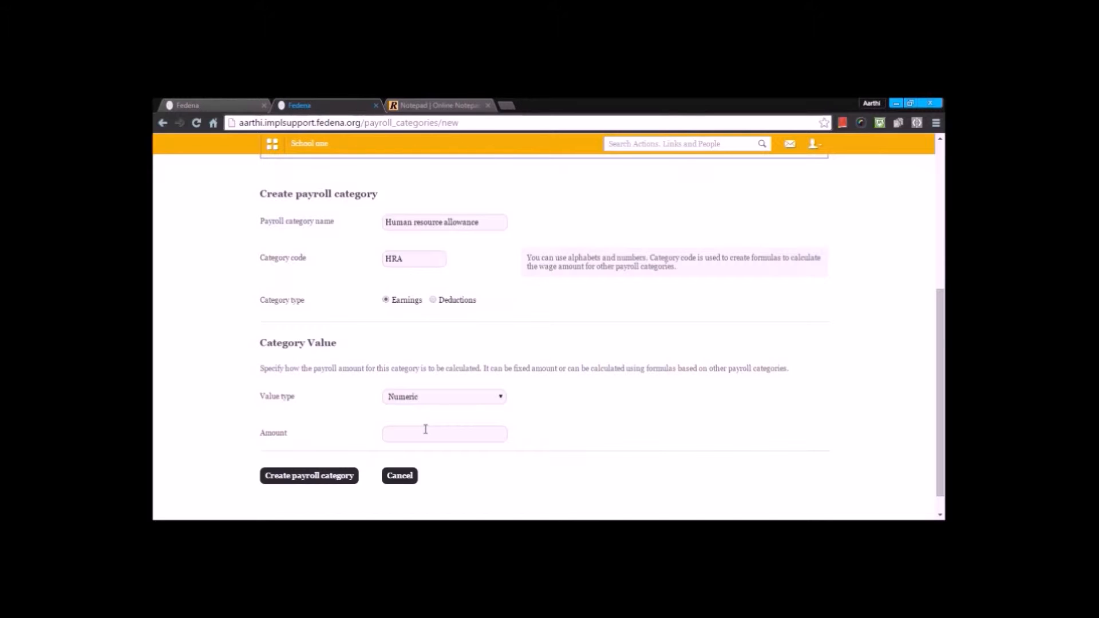
pyautogui.click(427, 402)
pyautogui.click(423, 431)
pyautogui.click(423, 431)
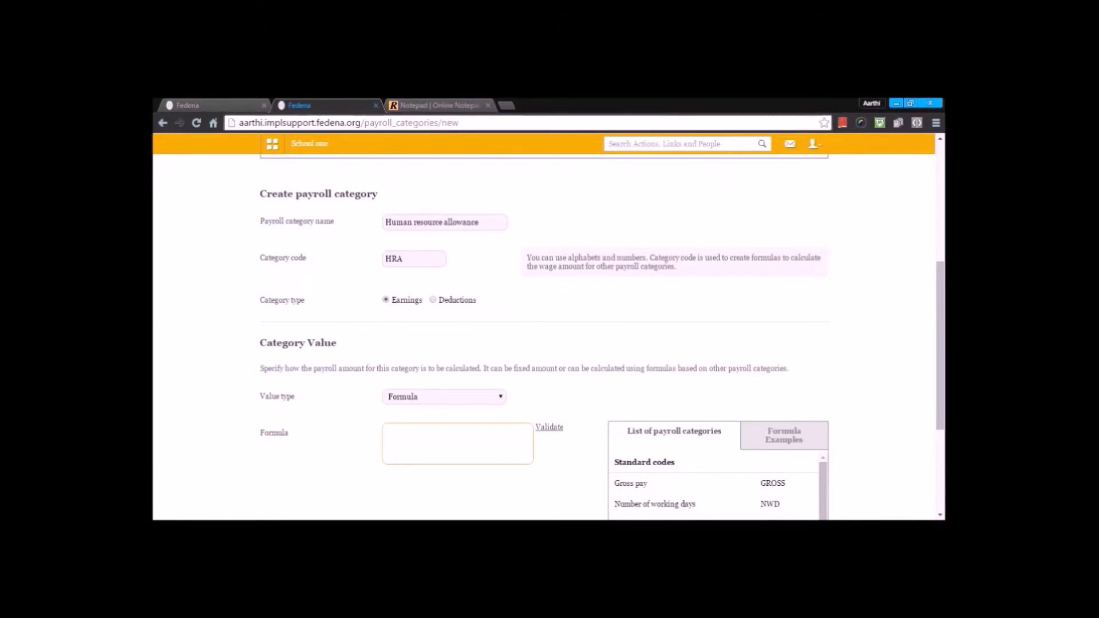
pyautogui.scroll(-3, 423, 429)
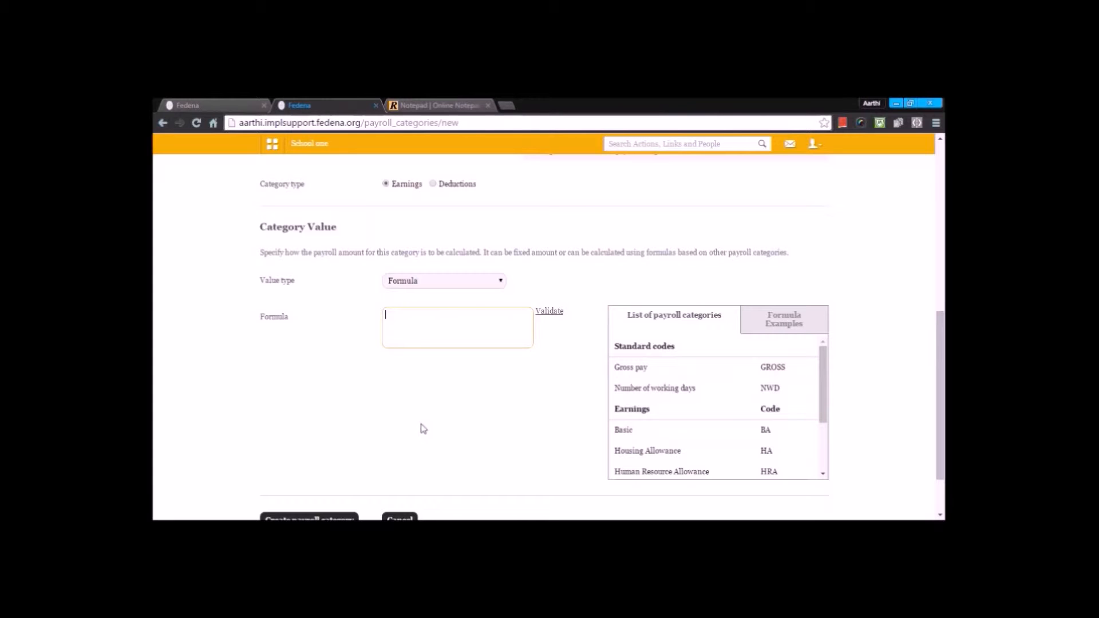
pyautogui.write('20%GROSS')
# Leave the new category form unsaved and review the existing earnings and deductions in the payroll categories list.
pyautogui.scroll(7, 397, 379)
pyautogui.click(481, 213)
pyautogui.scroll(-5, 421, 229)
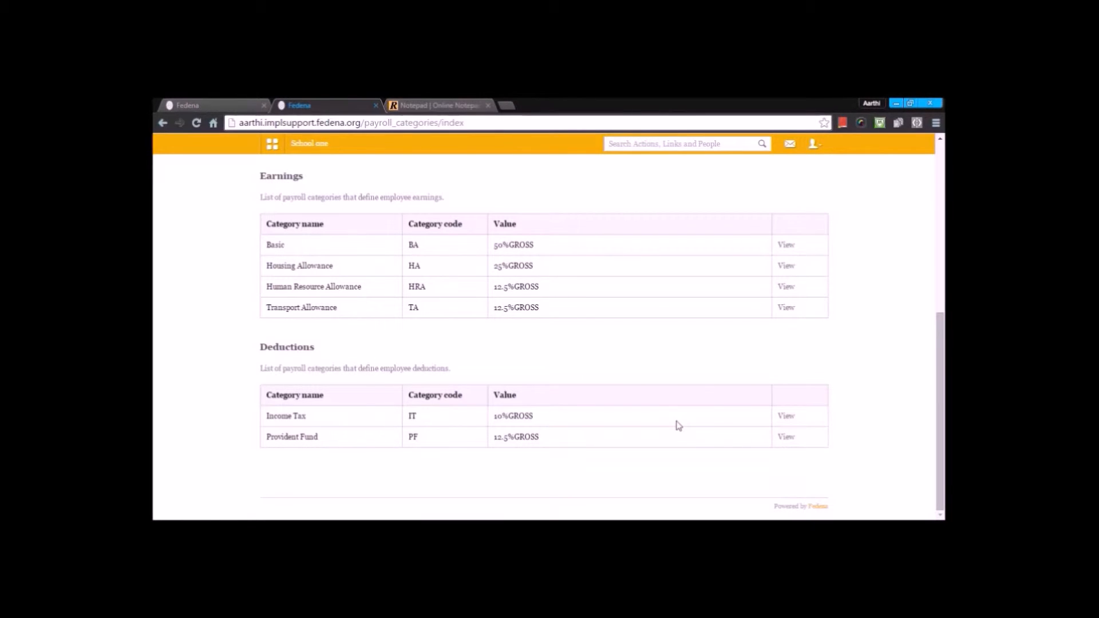
pyautogui.scroll(5, 678, 425)
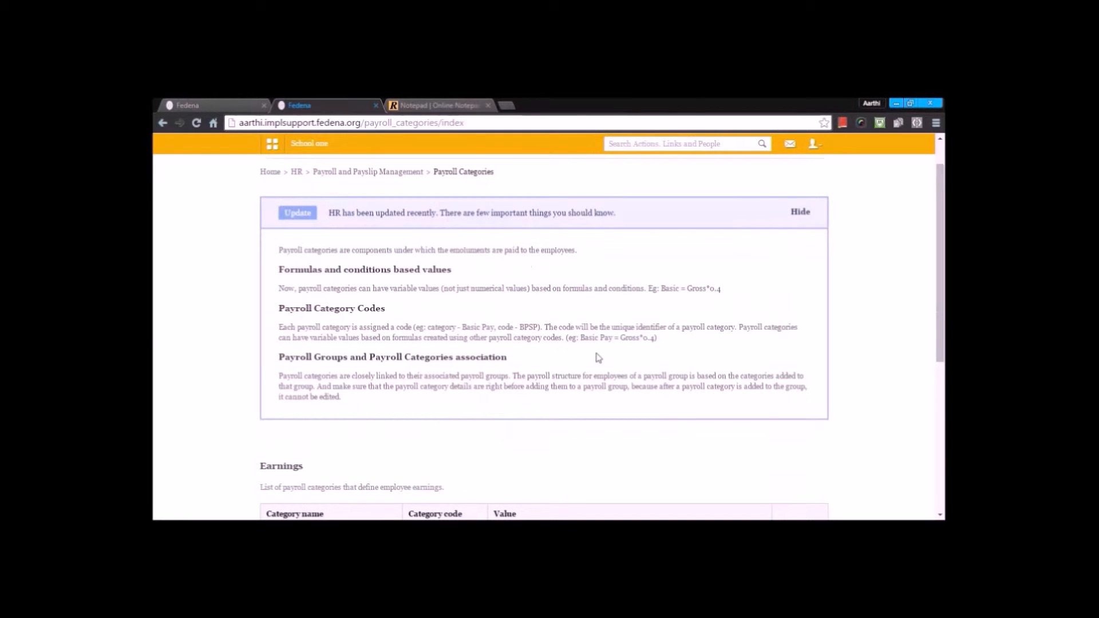
pyautogui.scroll(-5, 584, 348)
pyautogui.scroll(6, 577, 341)
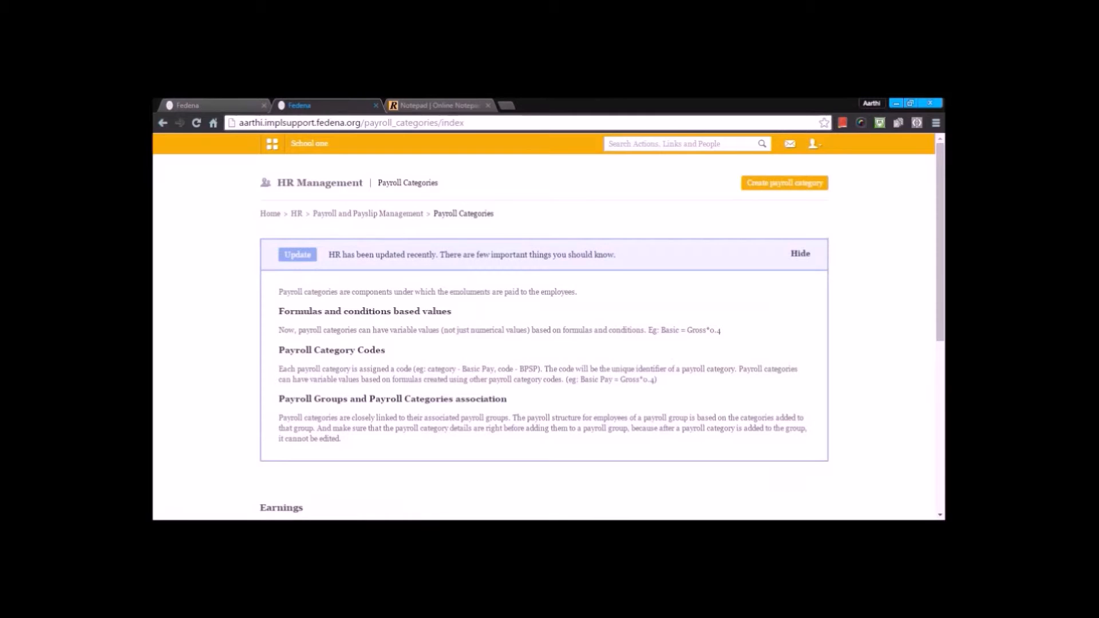
pyautogui.scroll(-4, 544, 344)
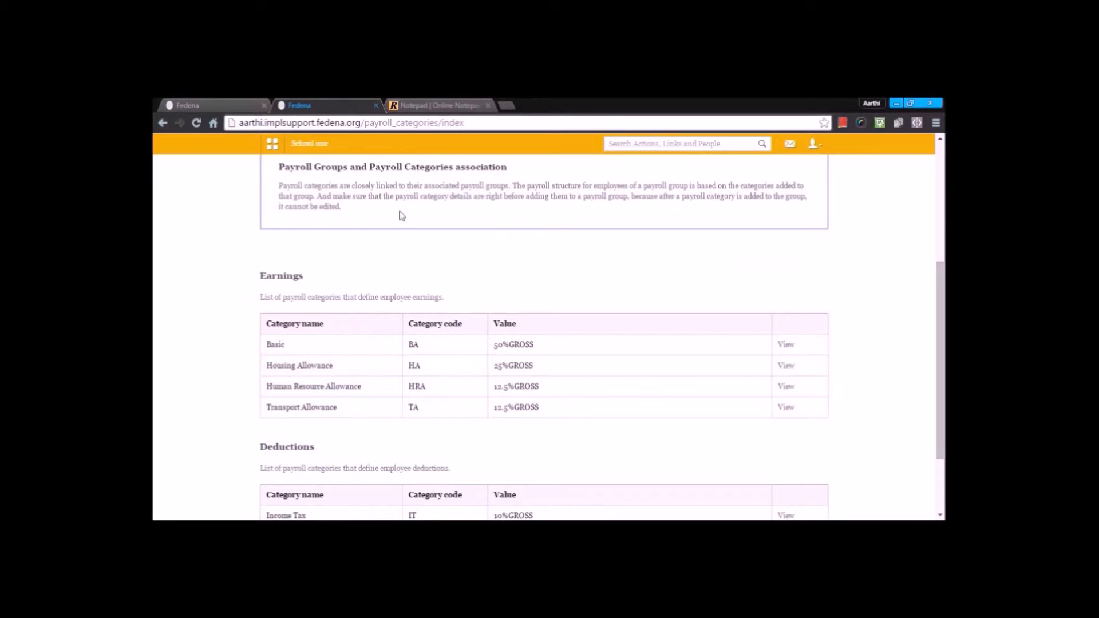
pyautogui.scroll(4, 402, 215)
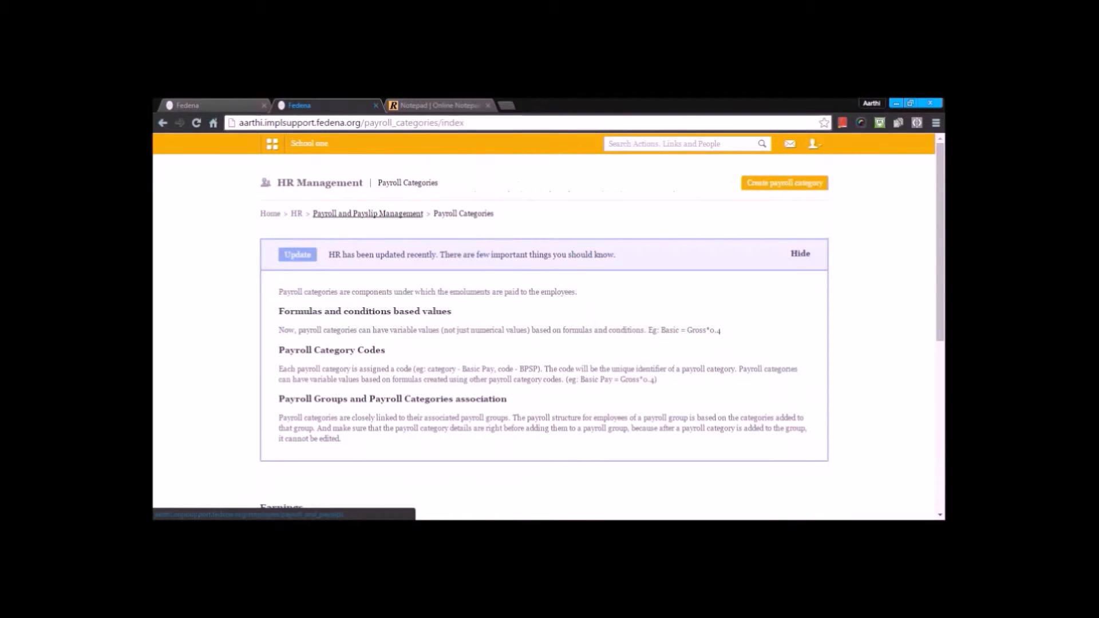
# Open the payroll groups under Payroll and Payslip Management and review the existing groups.
pyautogui.click(401, 215)
pyautogui.scroll(-4, 403, 224)
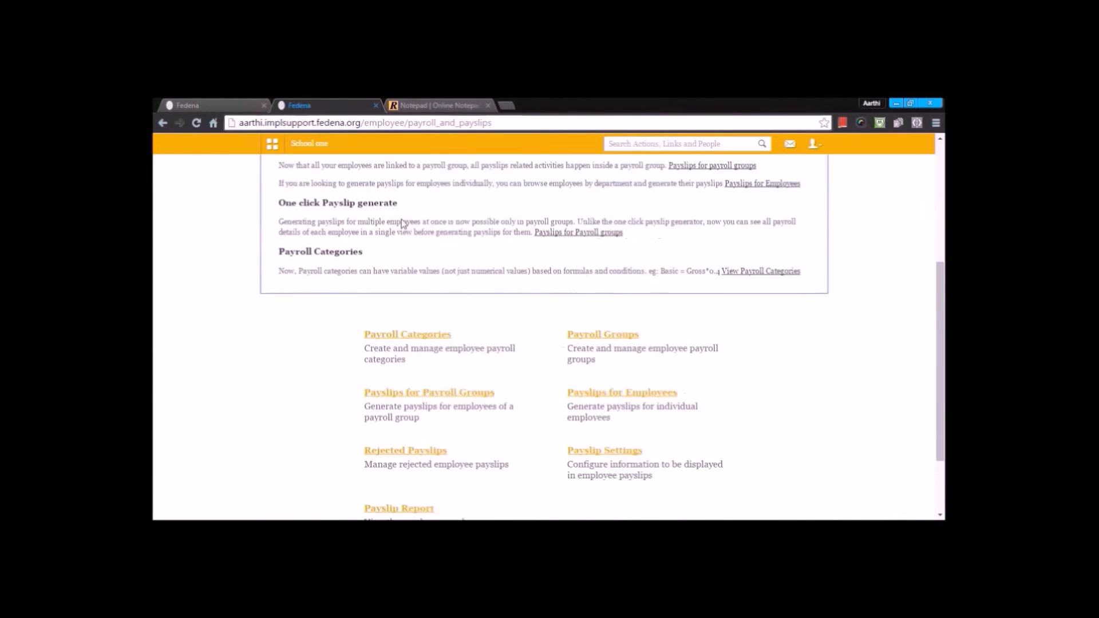
pyautogui.scroll(-2, 403, 224)
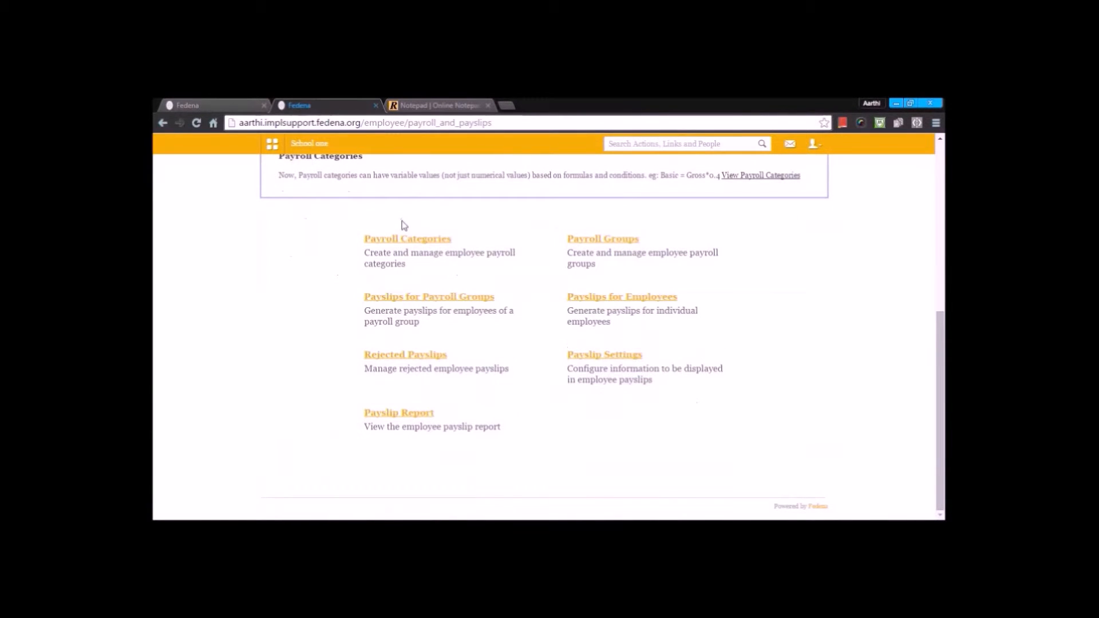
pyautogui.click(584, 246)
pyautogui.scroll(-5, 584, 246)
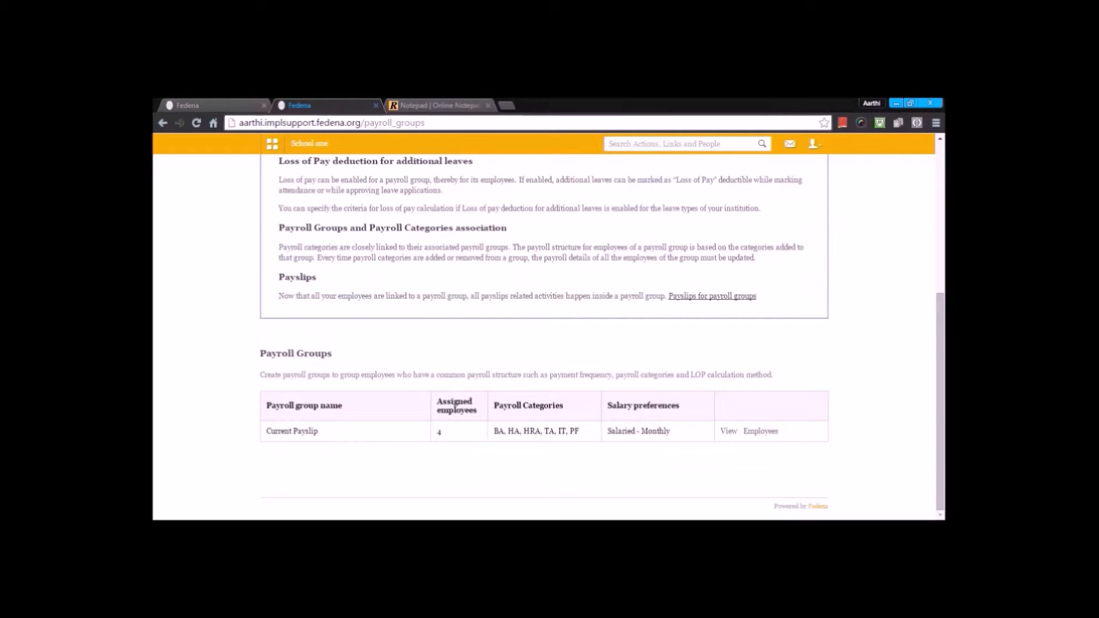
# Start a new payroll group and add the Basic, Housing Allowance, Human Resource Allowance and Provident Fund categories.
pyautogui.scroll(5, 594, 324)
pyautogui.click(775, 184)
pyautogui.scroll(-10, 765, 204)
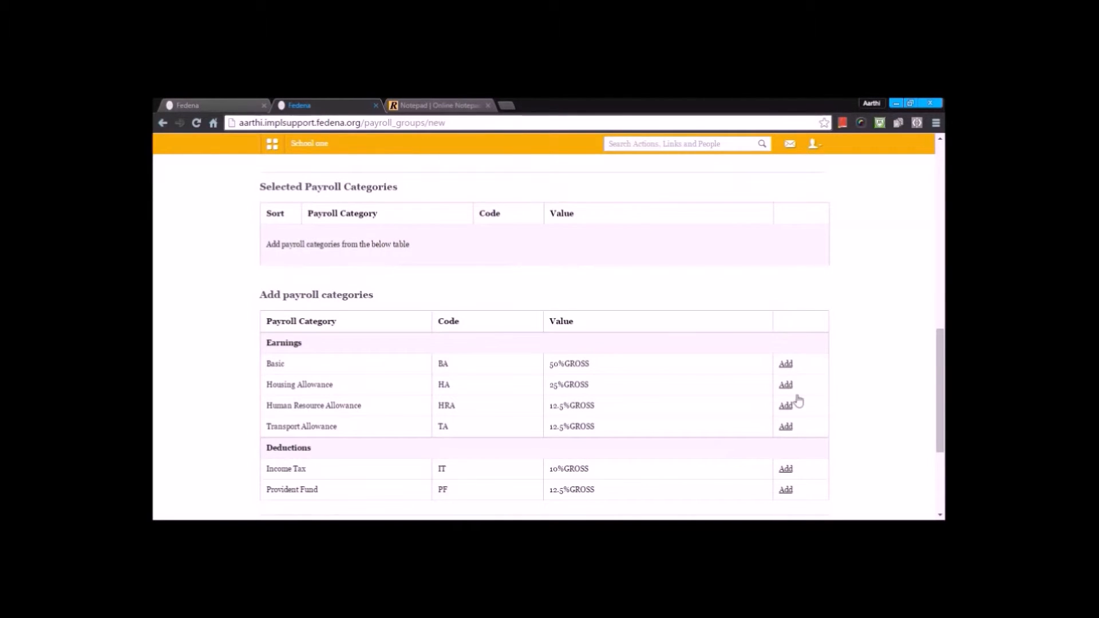
pyautogui.click(784, 364)
pyautogui.click(785, 427)
pyautogui.click(786, 448)
pyautogui.scroll(-4, 783, 408)
pyautogui.click(785, 309)
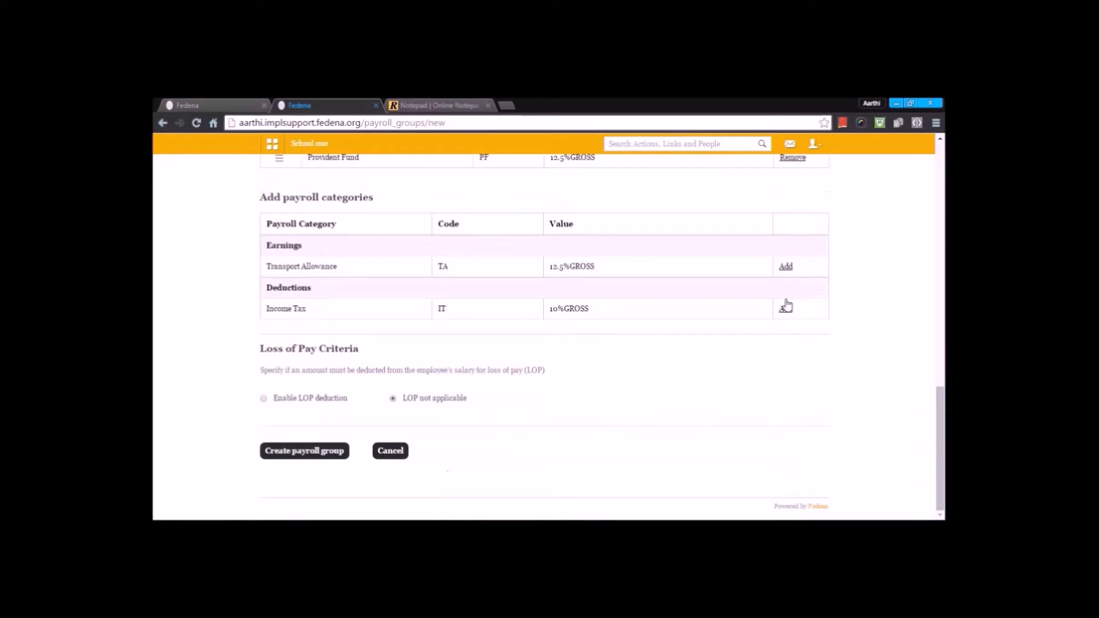
# Review the new payroll group's name, salary preference and Loss of Pay criteria settings.
pyautogui.scroll(4, 689, 312)
pyautogui.scroll(3, 491, 207)
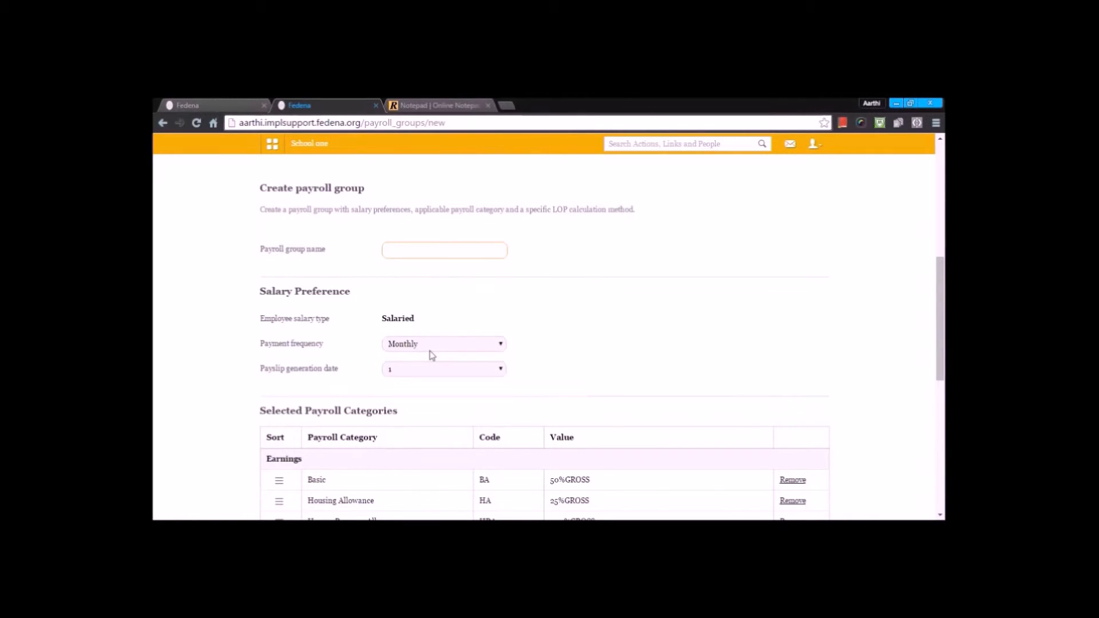
pyautogui.scroll(-7, 431, 375)
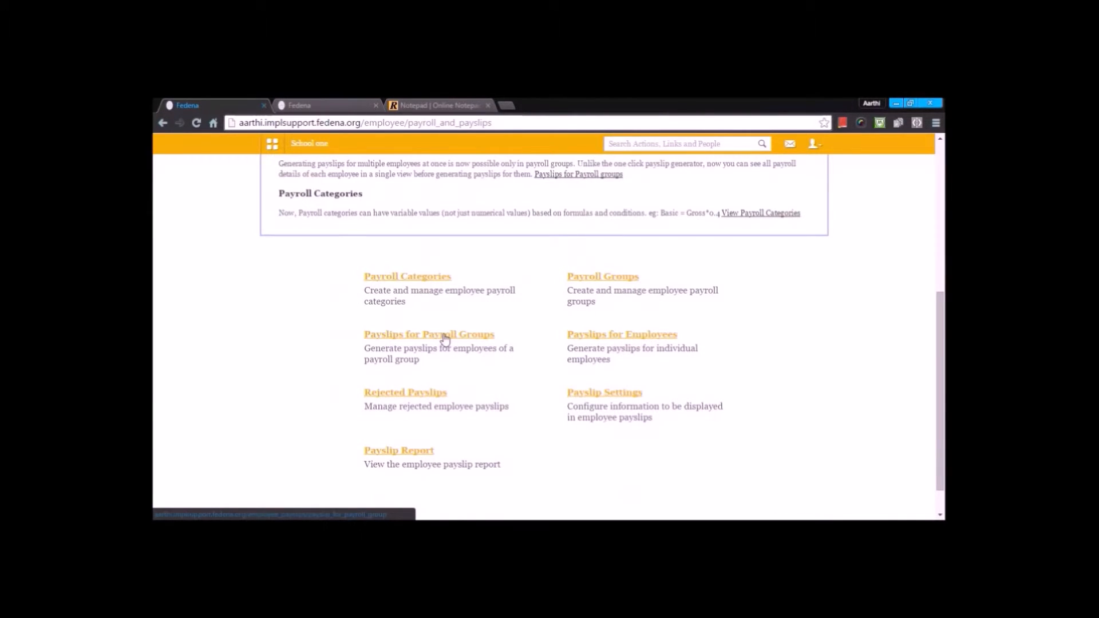
# Open Payslips for Payroll Groups, check the rejected payslips page with its payroll group filter, and return to the group list.
pyautogui.click(445, 338)
pyautogui.scroll(-3, 446, 340)
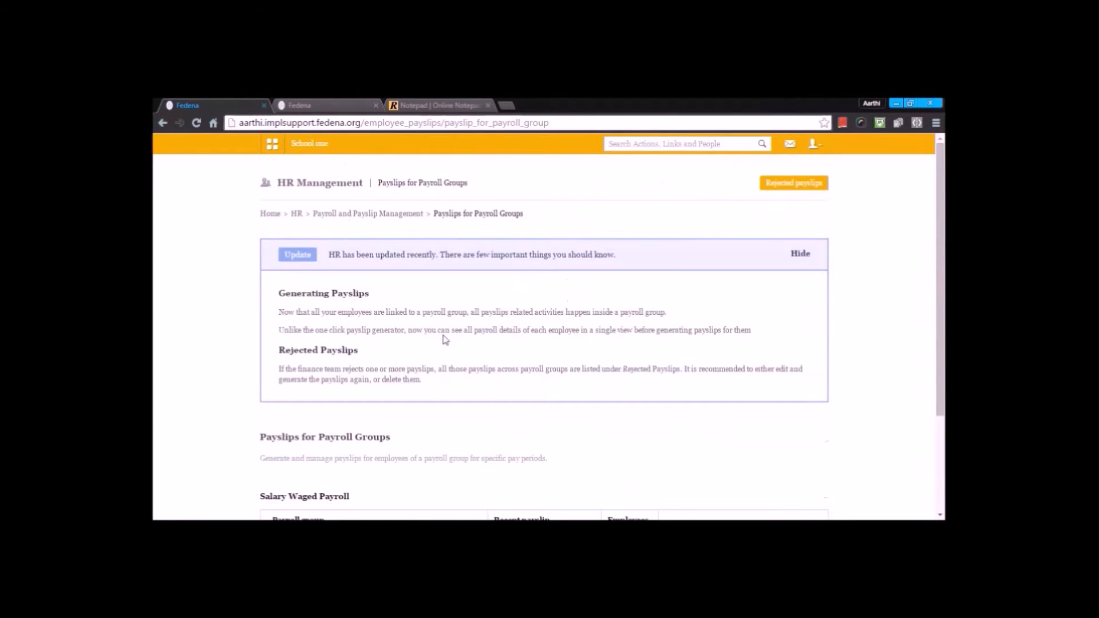
pyautogui.scroll(-5, 445, 339)
pyautogui.click(794, 183)
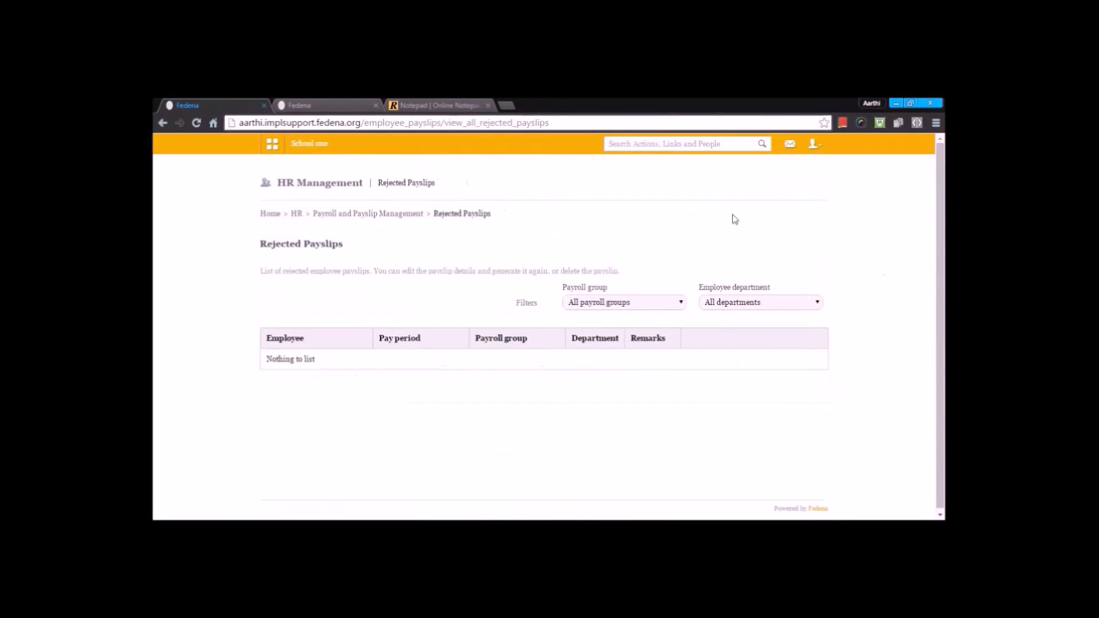
pyautogui.click(616, 302)
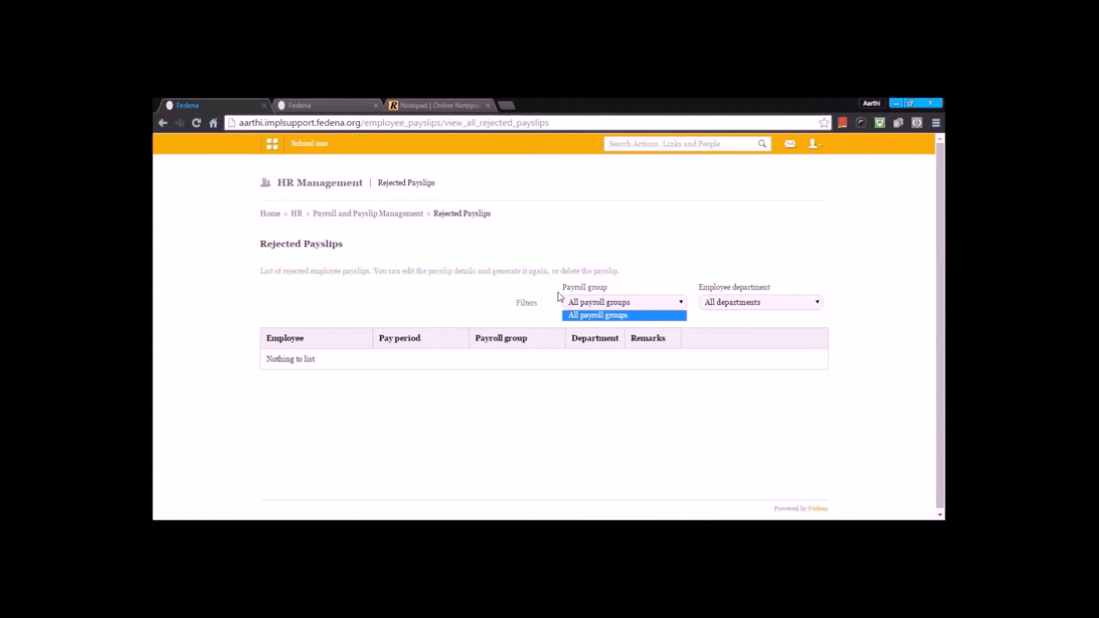
pyautogui.hotkey('alt', 'Left')
pyautogui.scroll(-2, 532, 332)
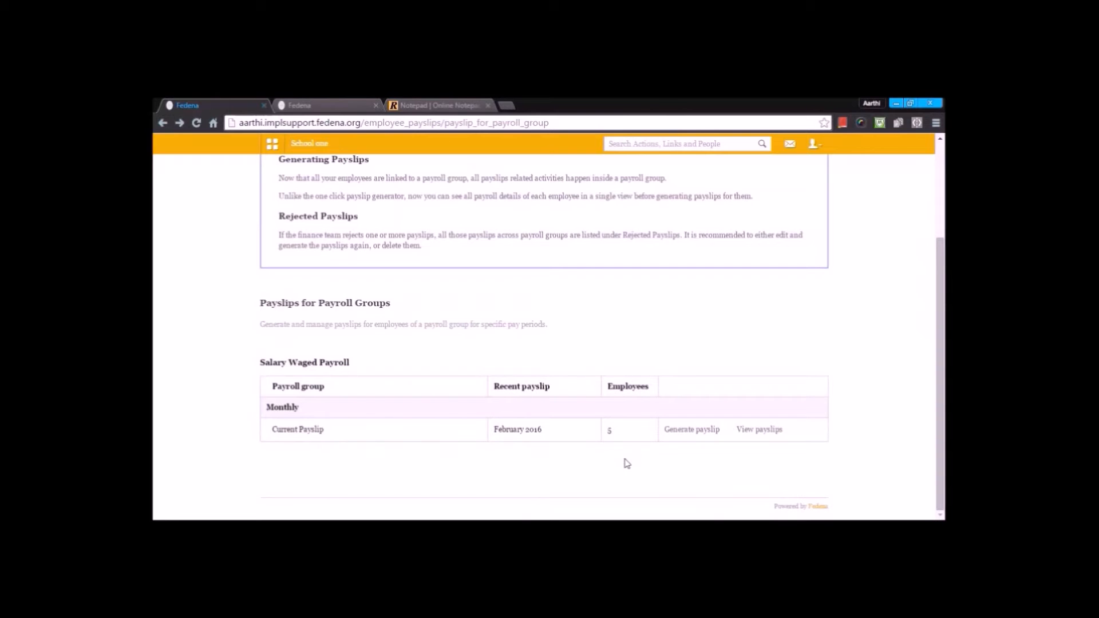
# Start payslip generation for the Current Payslip payroll group with February 2016 as the pay period.
pyautogui.click(693, 430)
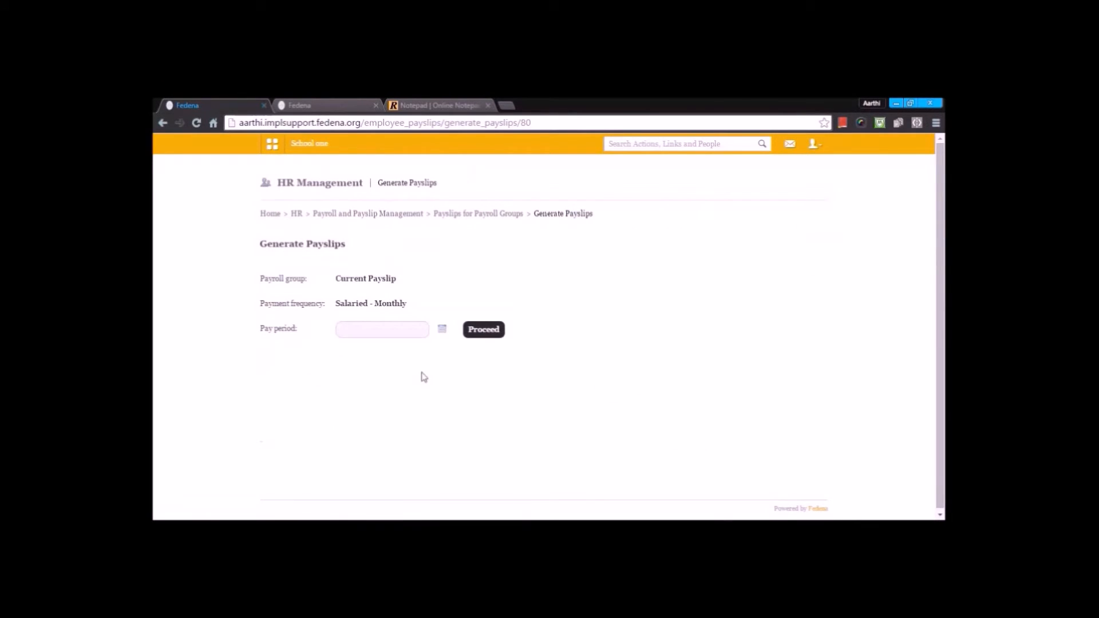
pyautogui.click(442, 330)
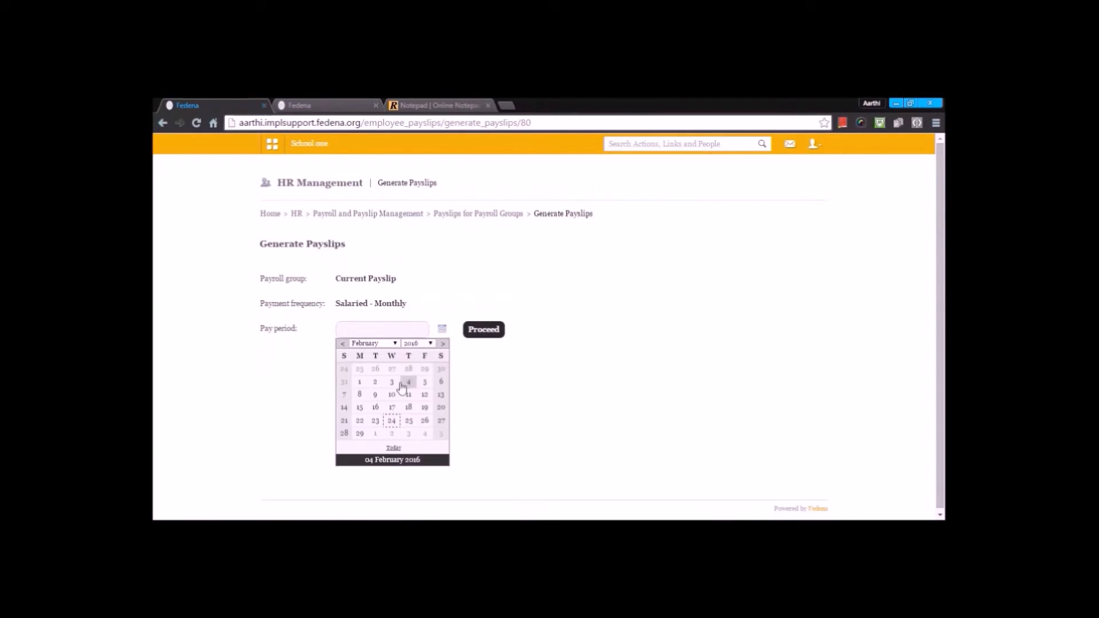
pyautogui.click(359, 382)
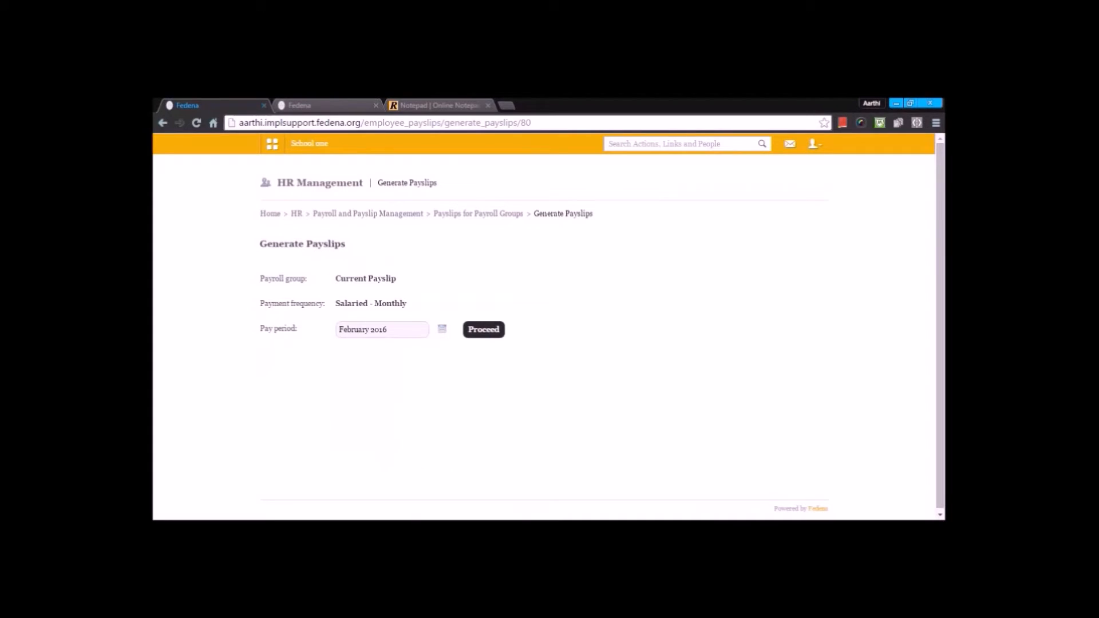
pyautogui.click(484, 330)
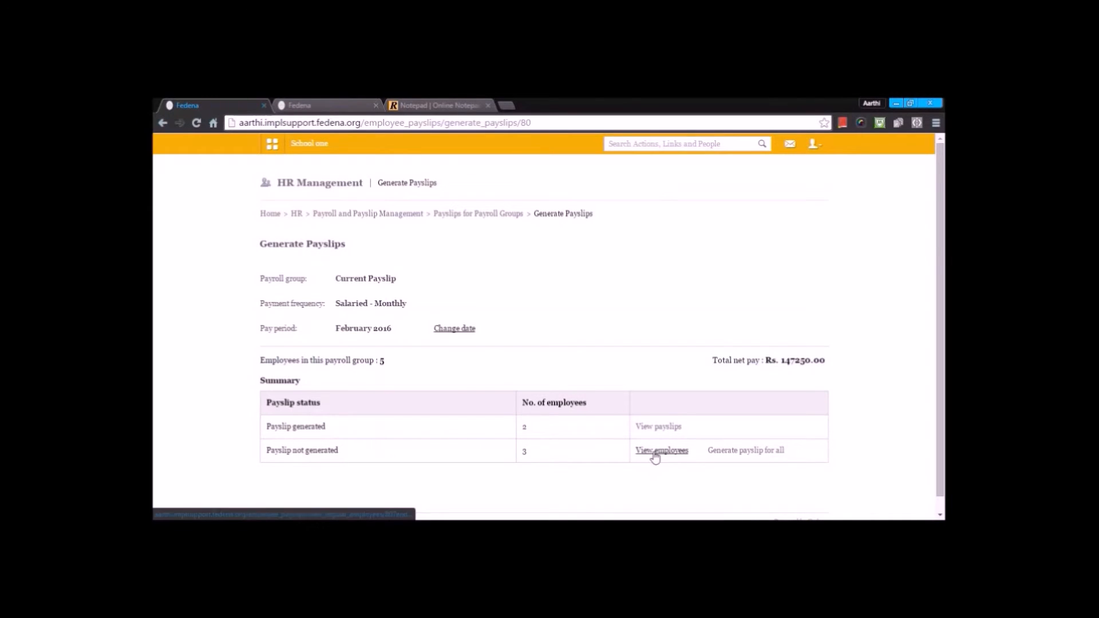
# Generate the February 2016 payslips for all employees of the group whose payslips are not generated yet.
pyautogui.click(723, 452)
pyautogui.scroll(-2, 573, 389)
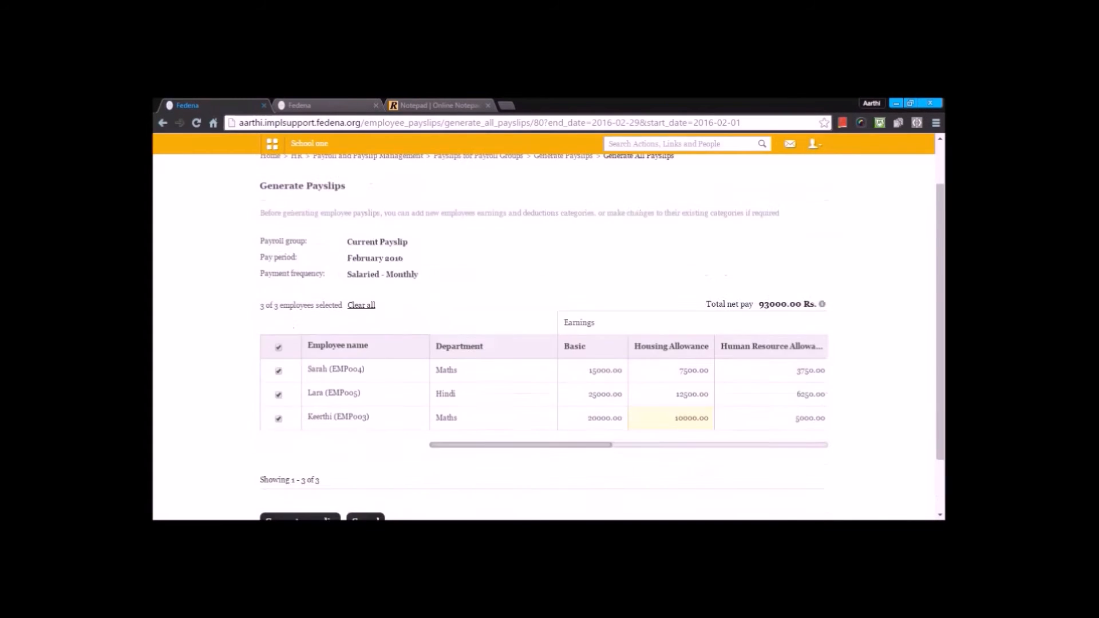
pyautogui.click(335, 463)
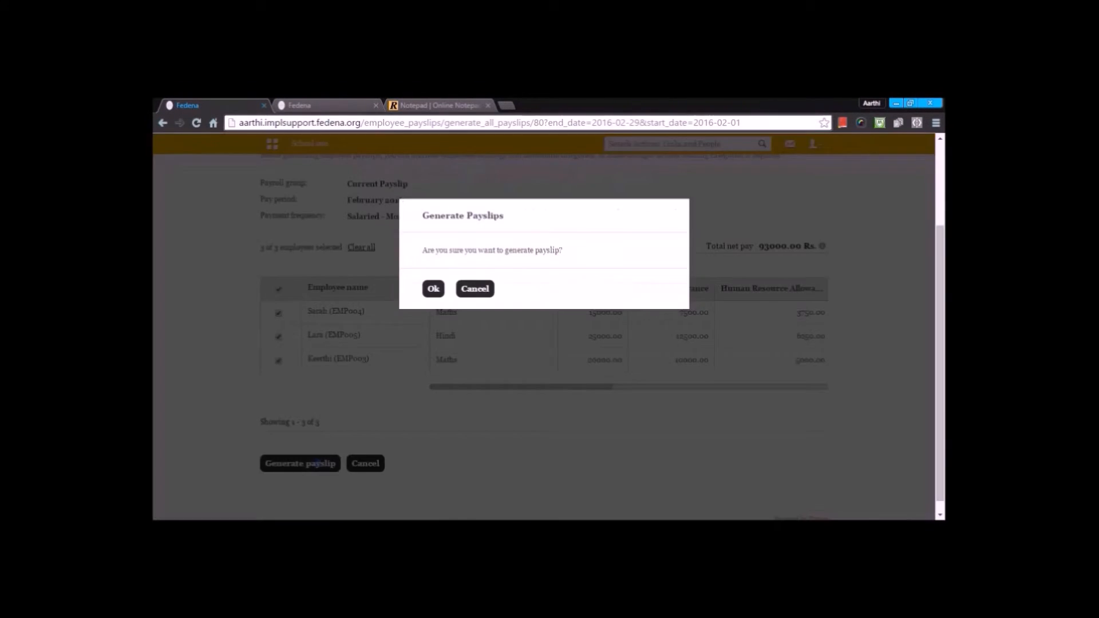
pyautogui.click(434, 289)
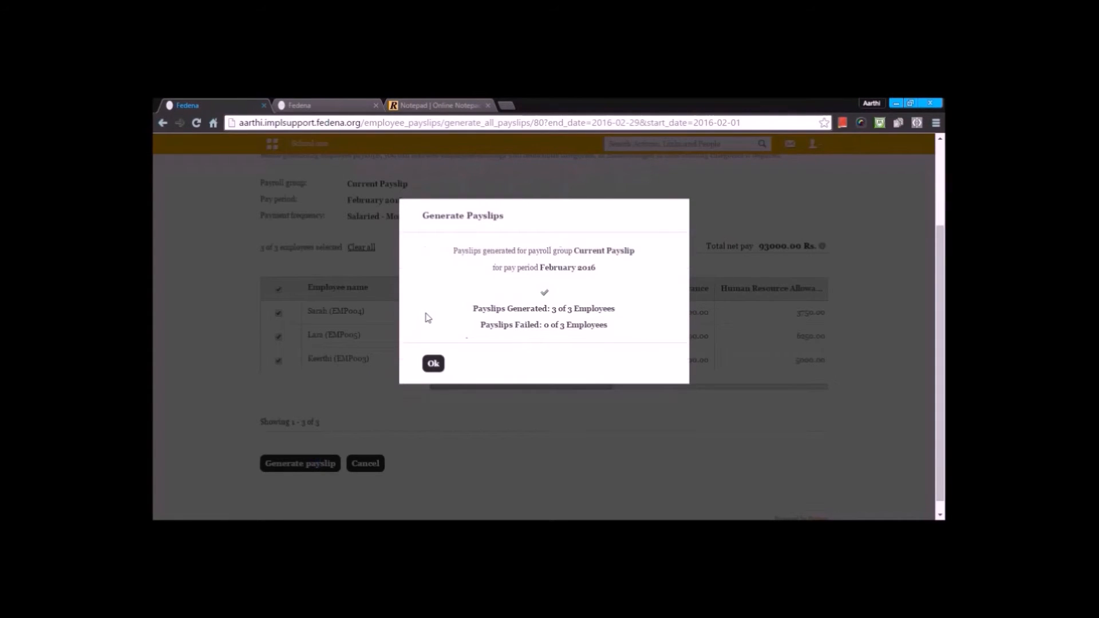
pyautogui.click(434, 363)
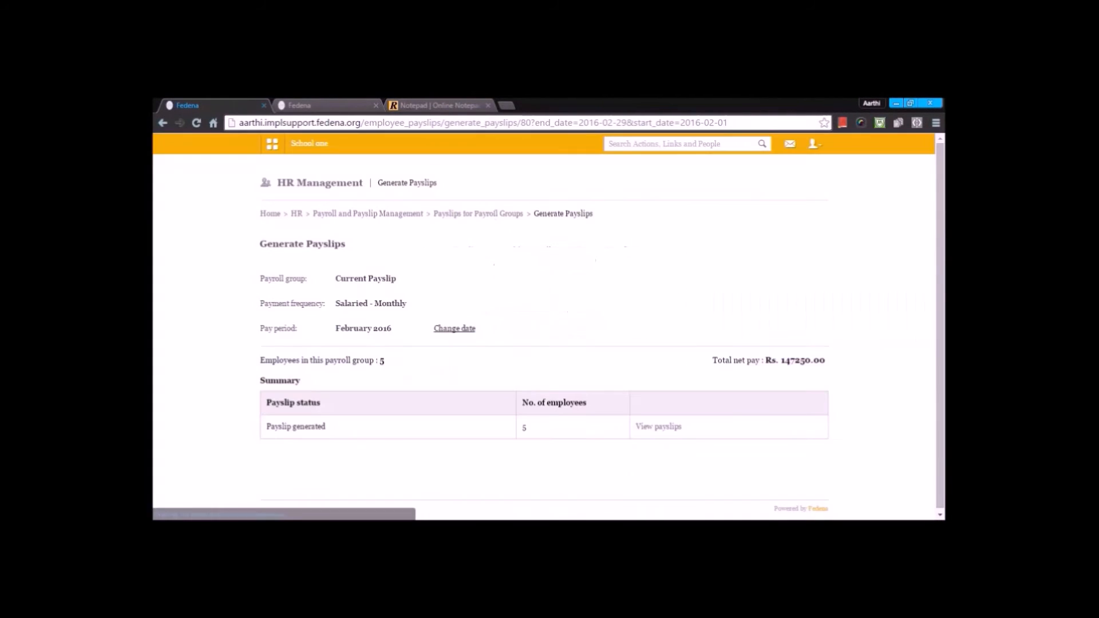
# View the group's generated payslips and review the pending payslip of the first listed Maths employee.
pyautogui.click(674, 434)
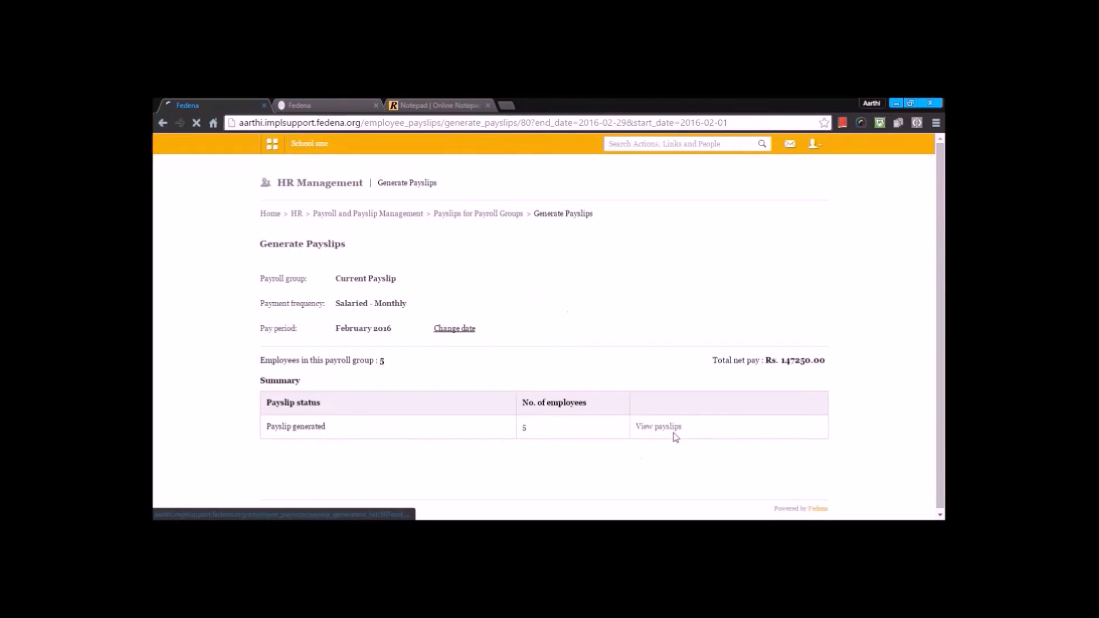
pyautogui.scroll(-3, 624, 399)
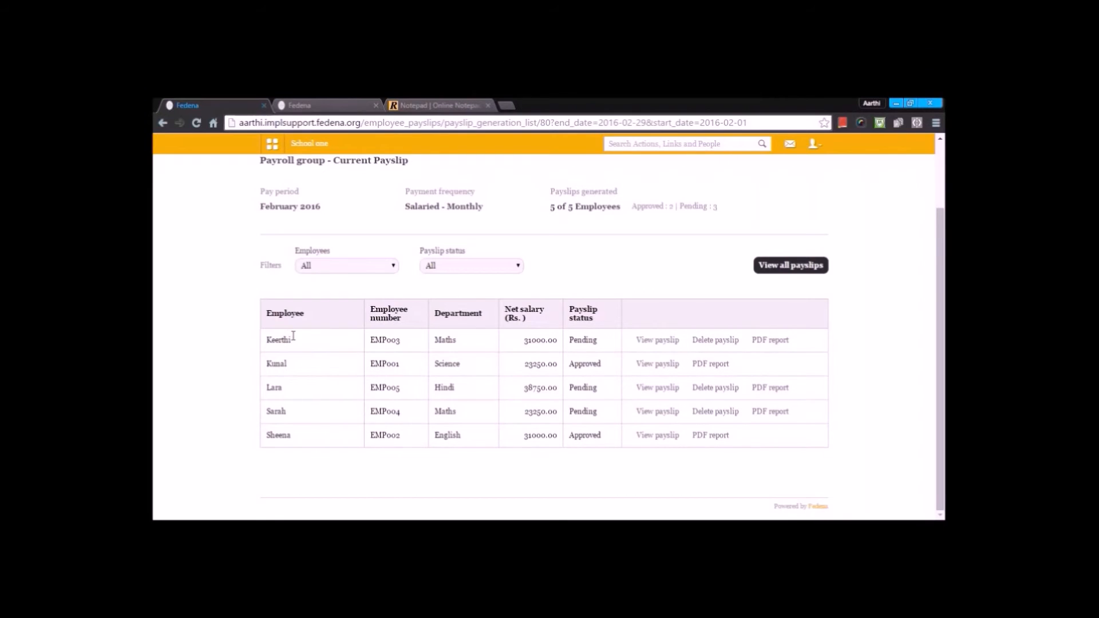
pyautogui.click(660, 342)
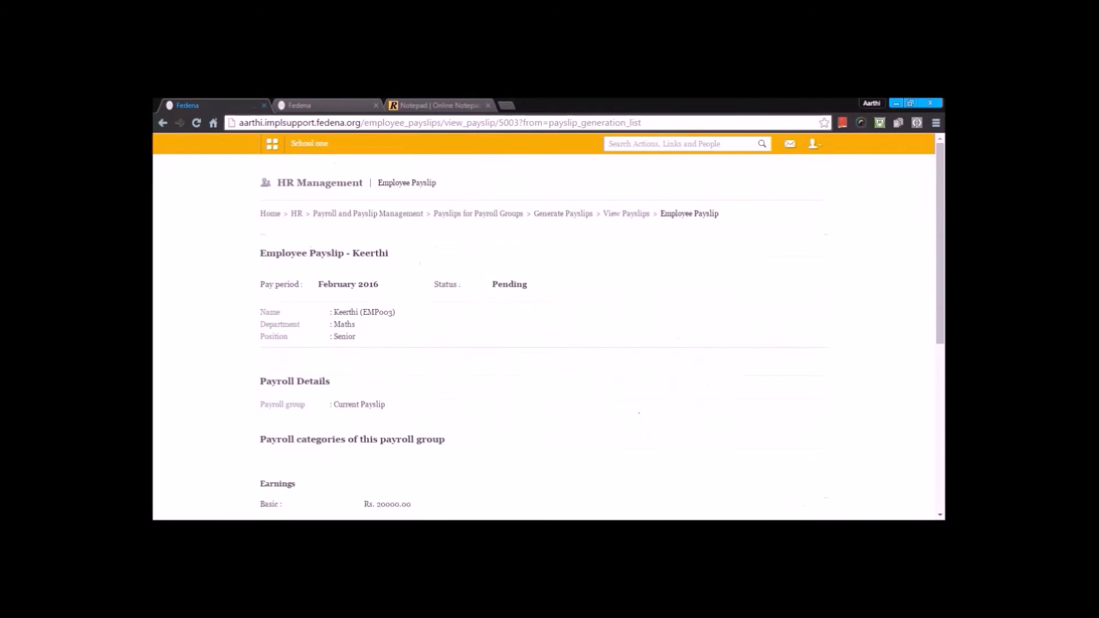
pyautogui.scroll(-5, 658, 352)
pyautogui.hotkey('alt', 'Left')
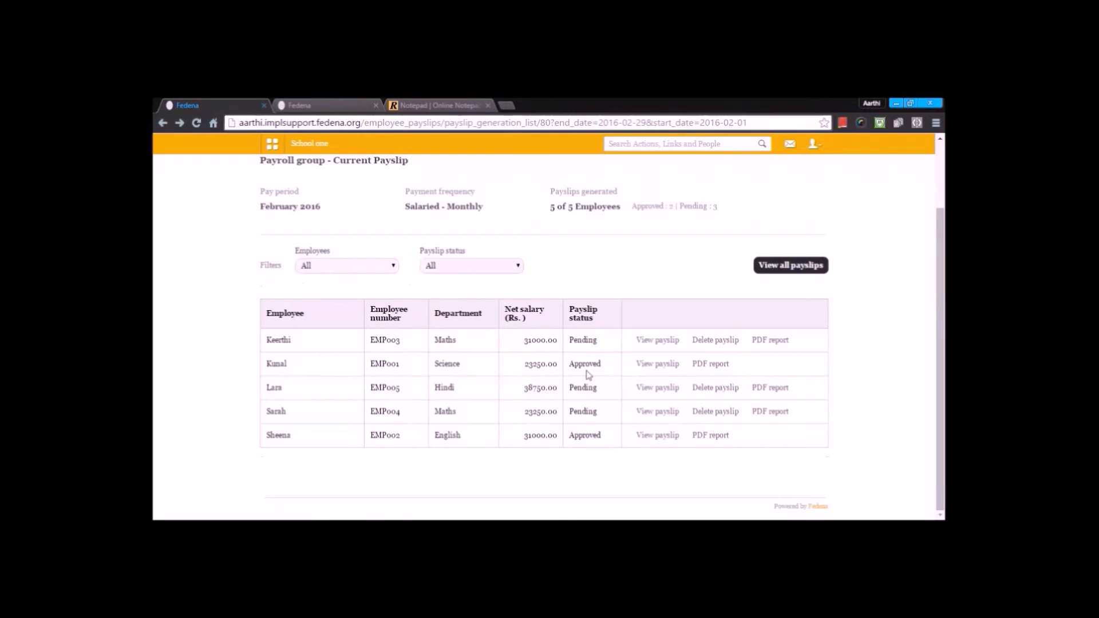
# Review the approved payslip of the Science employee and return to the payslip list.
pyautogui.click(657, 364)
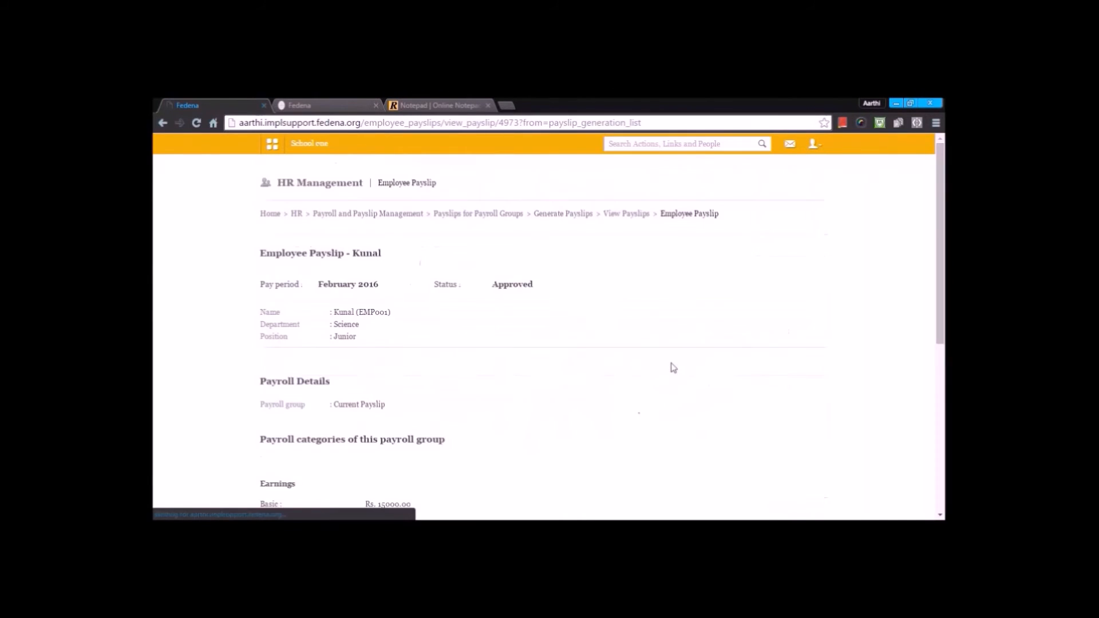
pyautogui.scroll(-5, 671, 369)
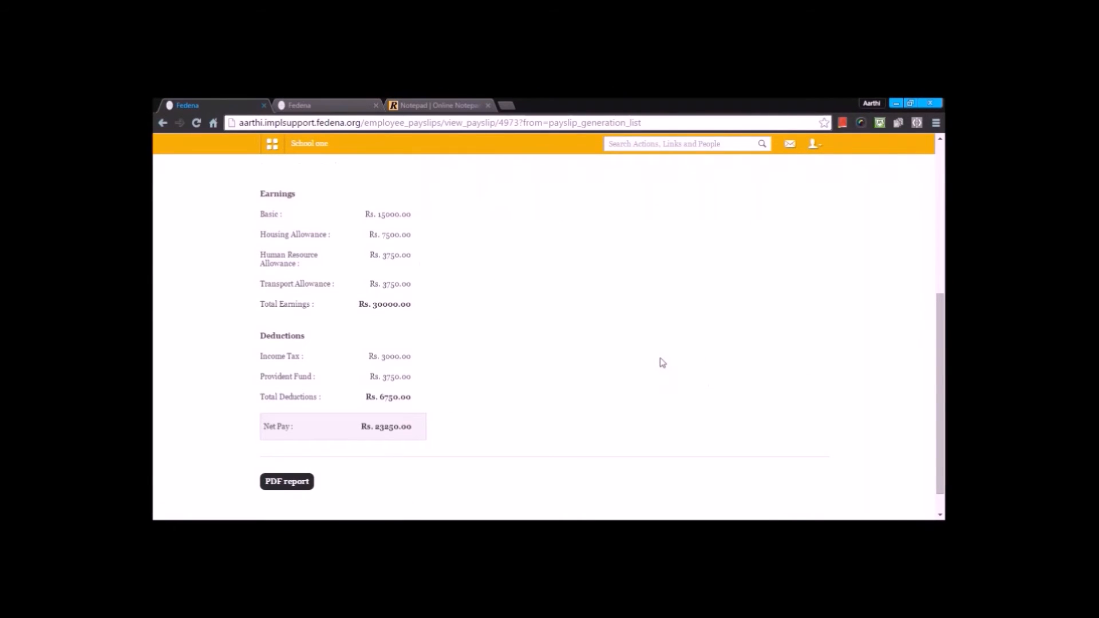
pyautogui.hotkey('alt', 'Left')
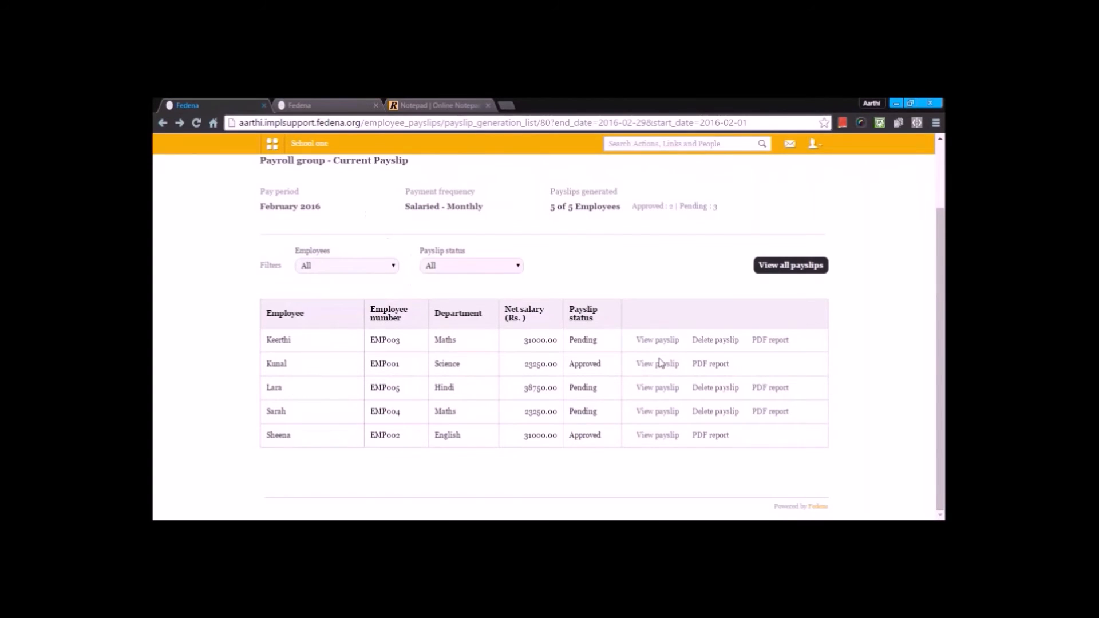
pyautogui.scroll(2, 521, 228)
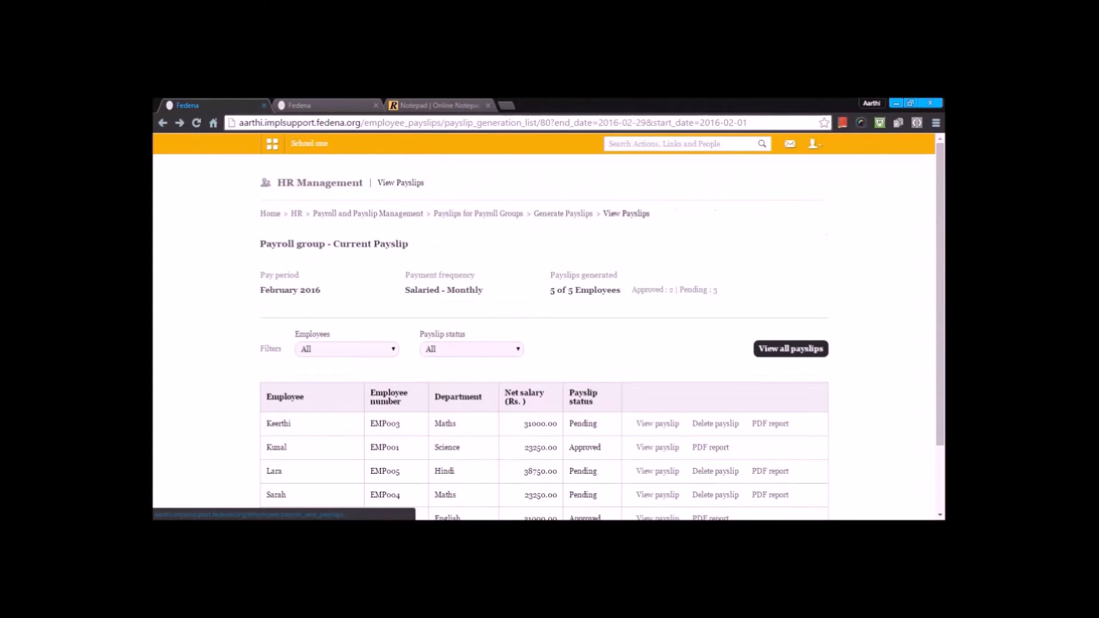
# Return to Payroll and Payslip Management and review the department-wise employee list in Payslips for Employees.
pyautogui.click(521, 220)
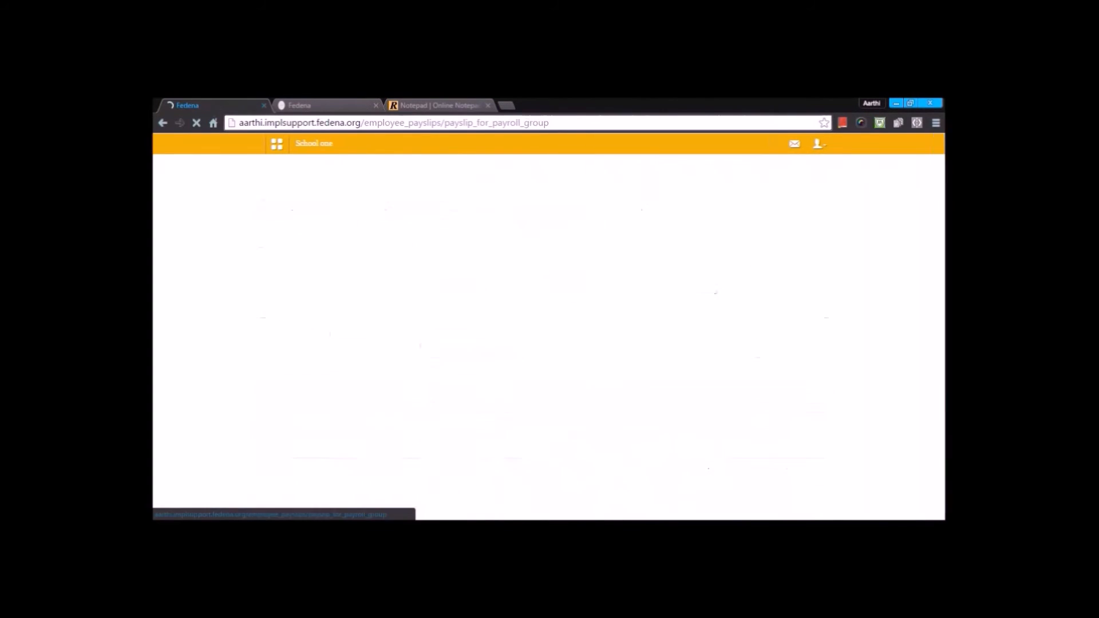
pyautogui.scroll(-3, 530, 356)
pyautogui.scroll(3, 527, 351)
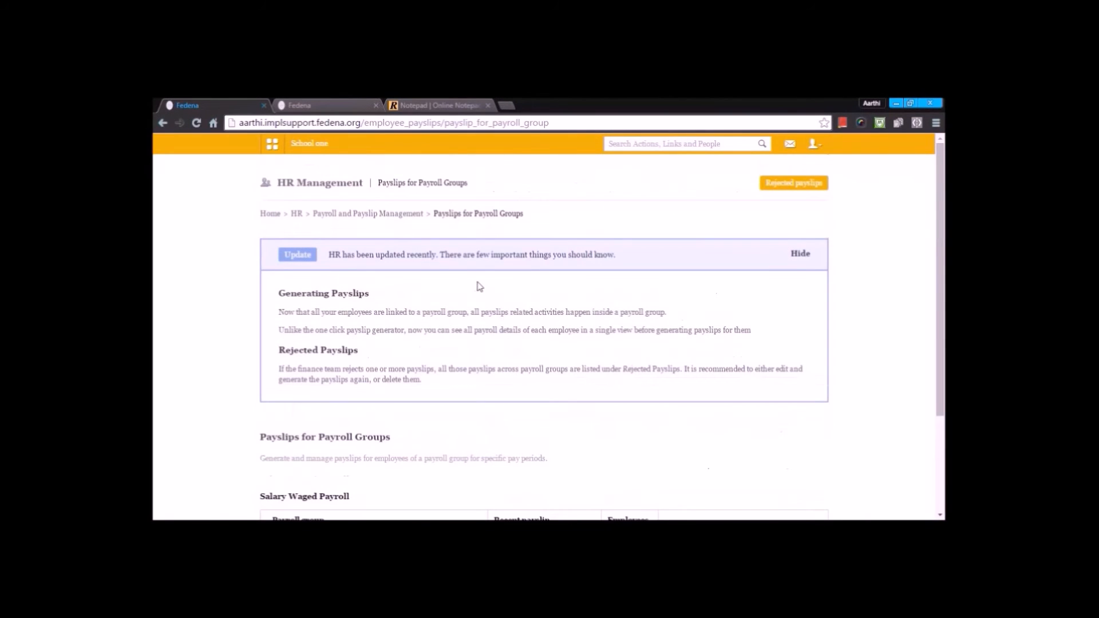
pyautogui.scroll(-3, 471, 277)
pyautogui.scroll(3, 457, 346)
pyautogui.click(412, 218)
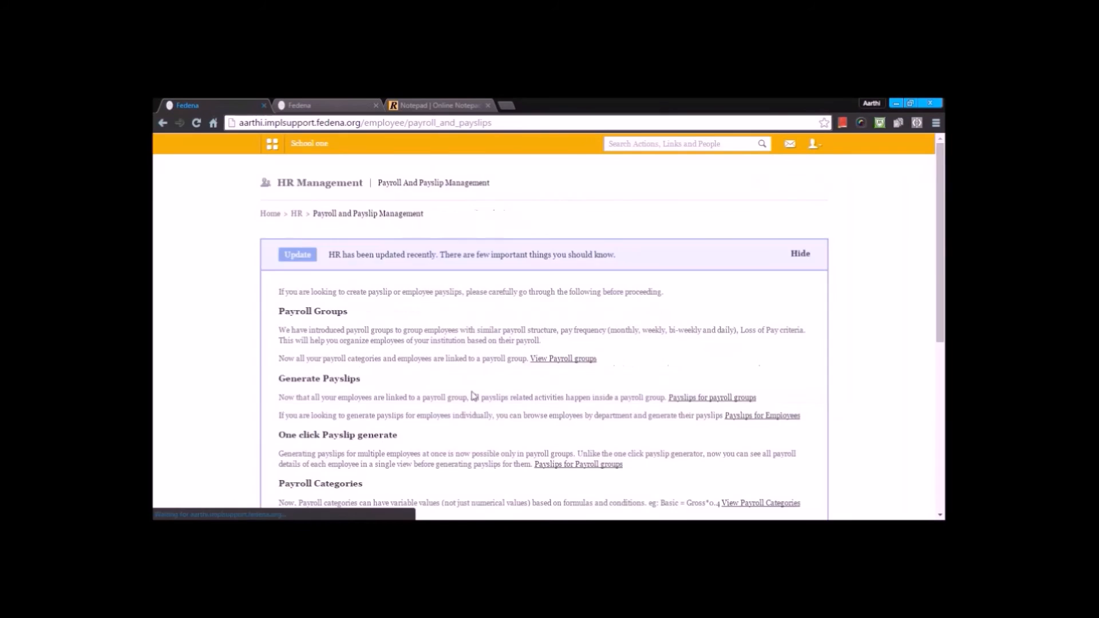
pyautogui.scroll(-5, 480, 404)
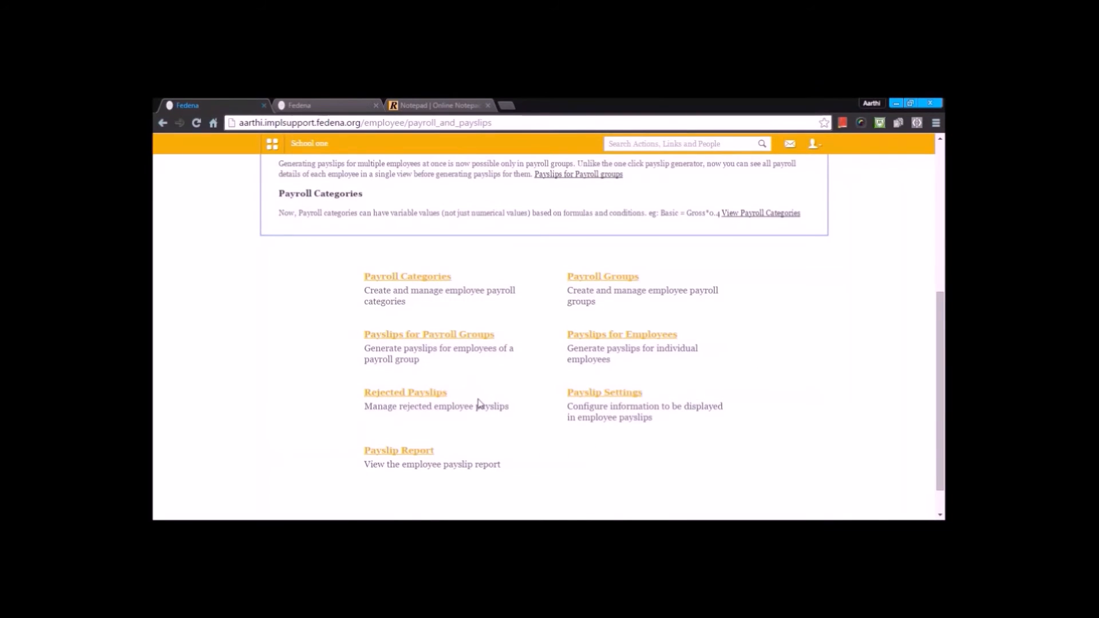
pyautogui.click(657, 334)
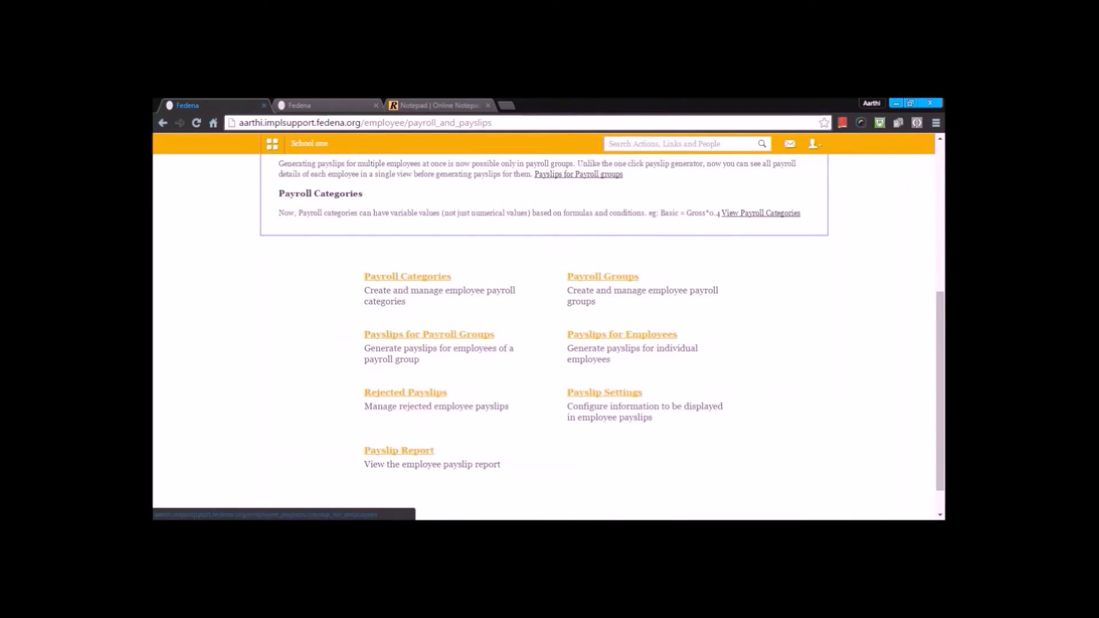
pyautogui.scroll(-3, 624, 362)
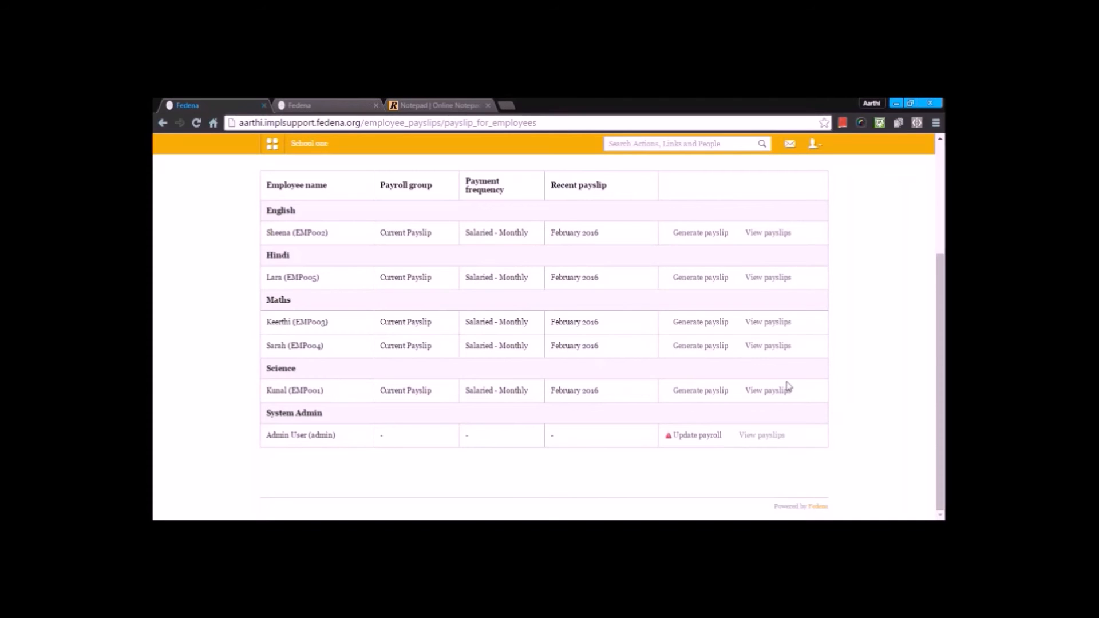
pyautogui.scroll(2, 726, 382)
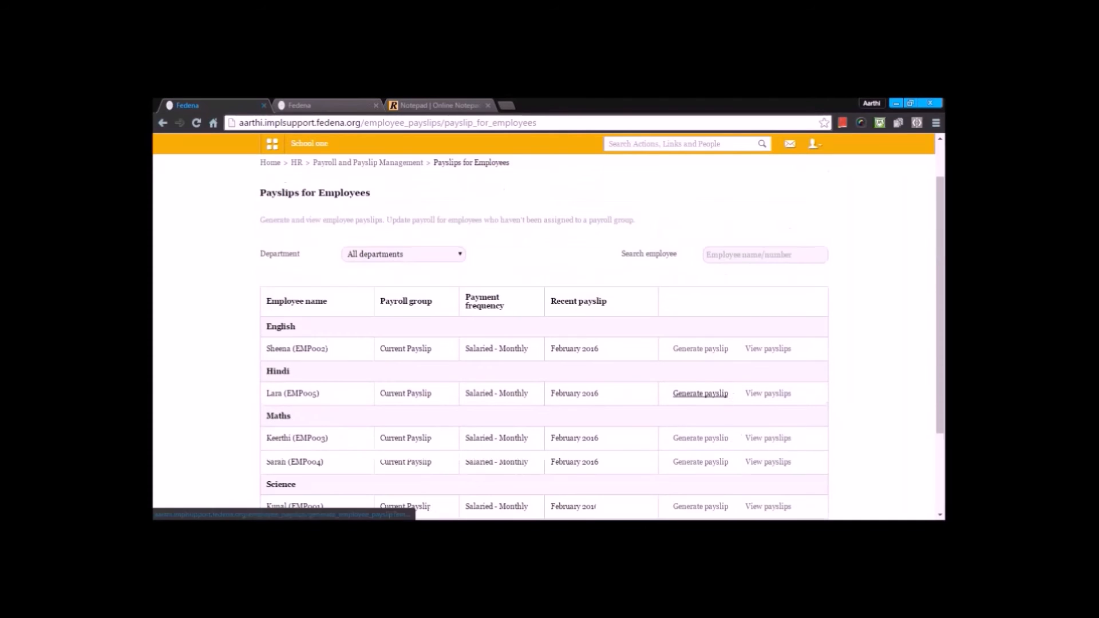
# Check the Rejected Payslips page from Payroll and Payslip Management and go back.
pyautogui.click(367, 163)
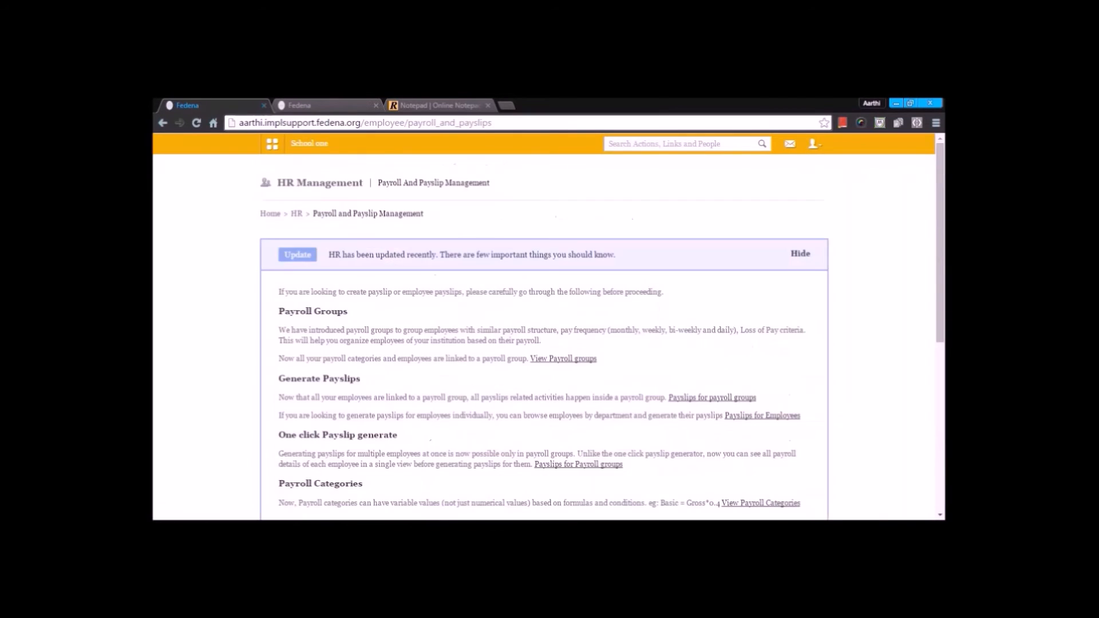
pyautogui.scroll(-5, 437, 343)
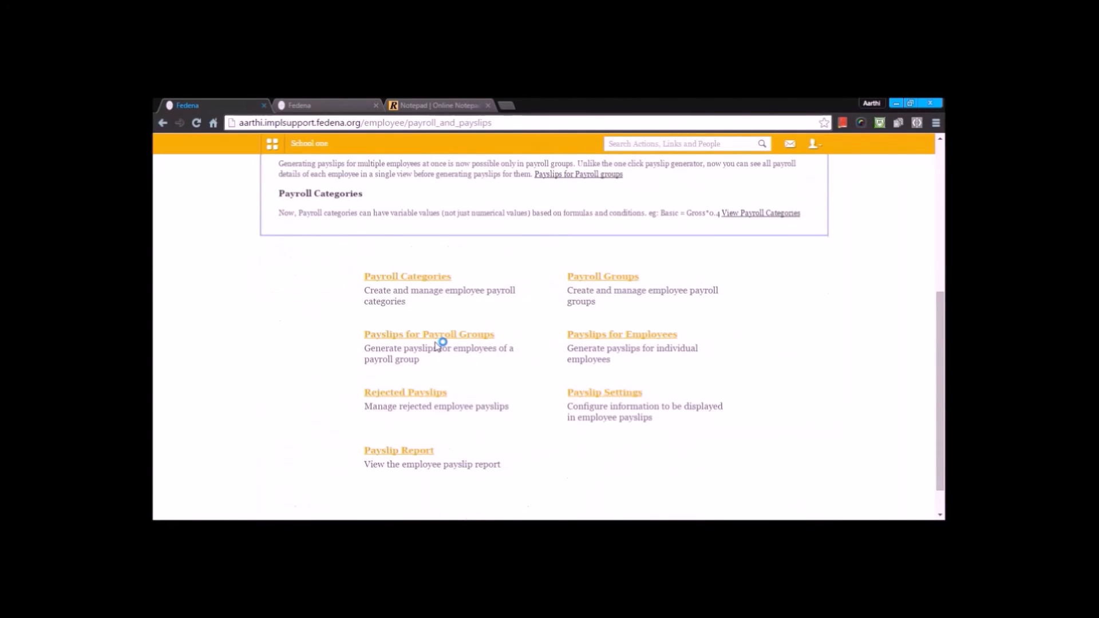
pyautogui.click(425, 394)
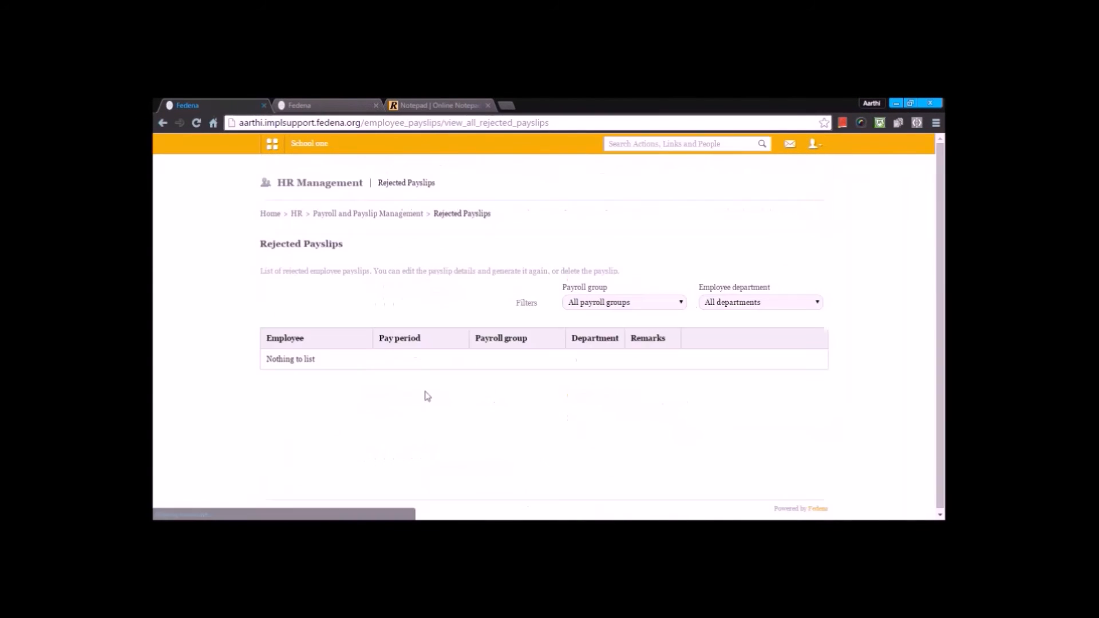
pyautogui.hotkey('alt', 'Left')
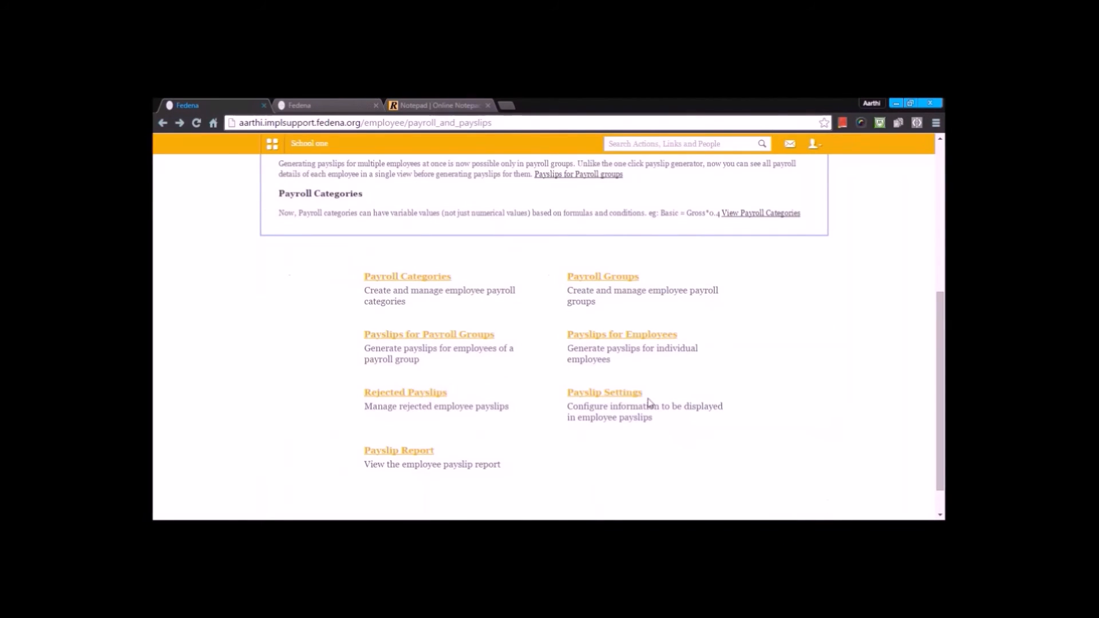
# Review the employee, additional, bank, attendance and payroll detail options in Payslip Settings, and return to Payroll and Payslip Management.
pyautogui.click(633, 394)
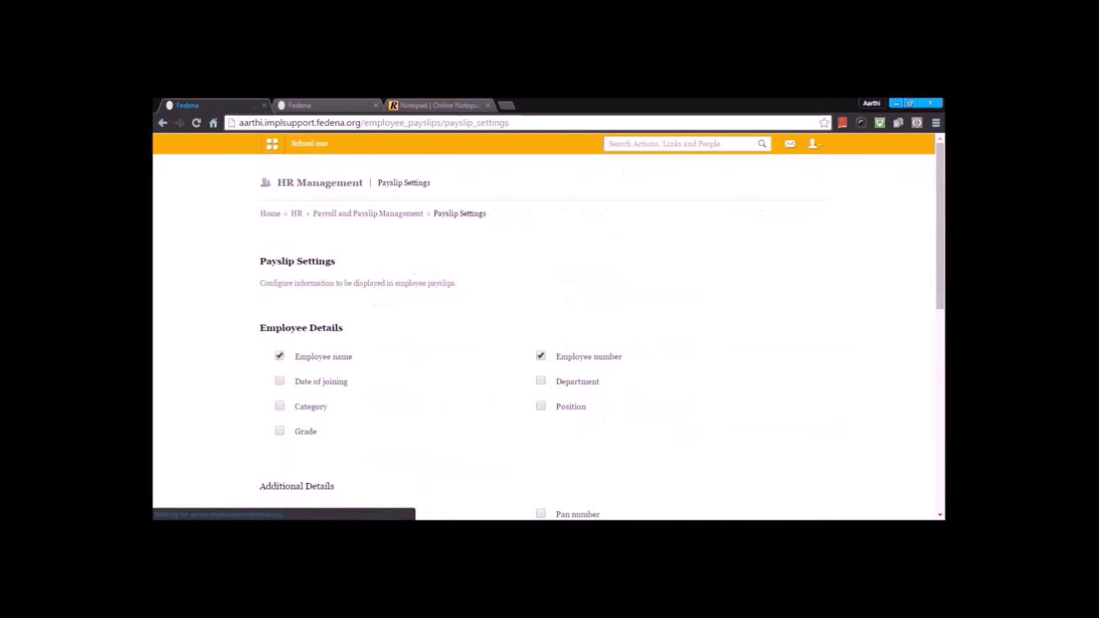
pyautogui.scroll(-2, 633, 398)
pyautogui.scroll(-2, 549, 338)
pyautogui.scroll(3, 549, 338)
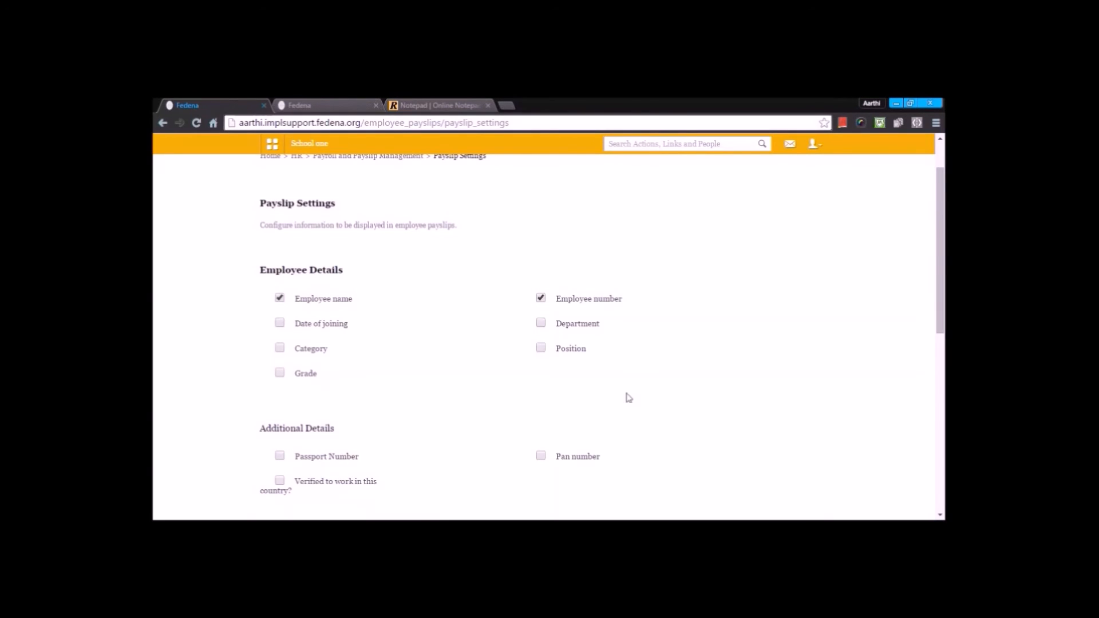
pyautogui.scroll(-6, 628, 397)
pyautogui.scroll(-1, 628, 398)
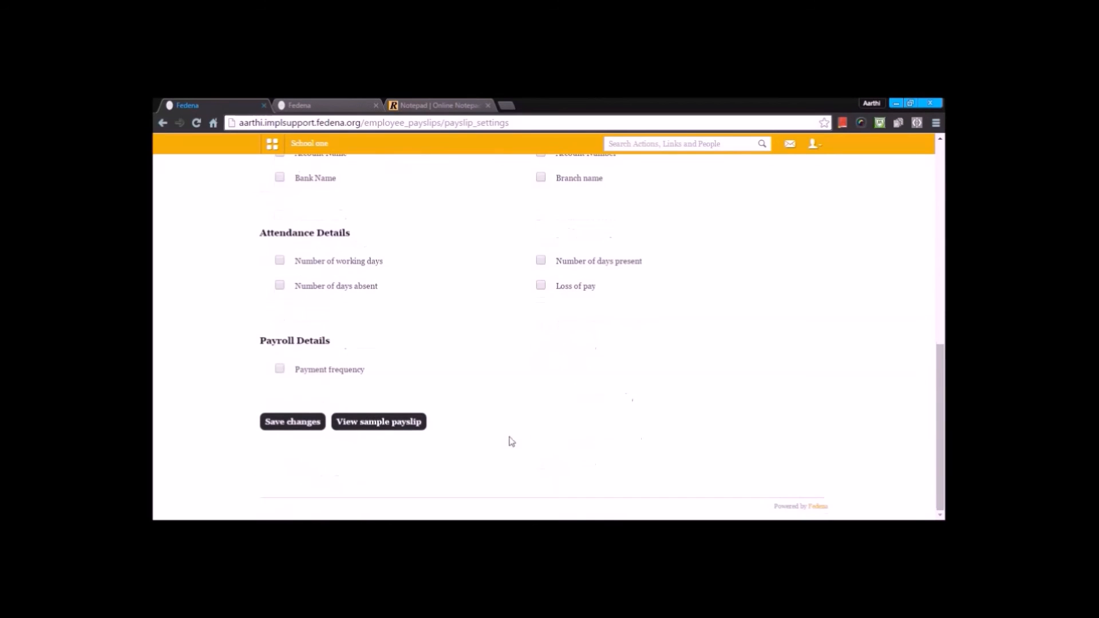
pyautogui.click(290, 423)
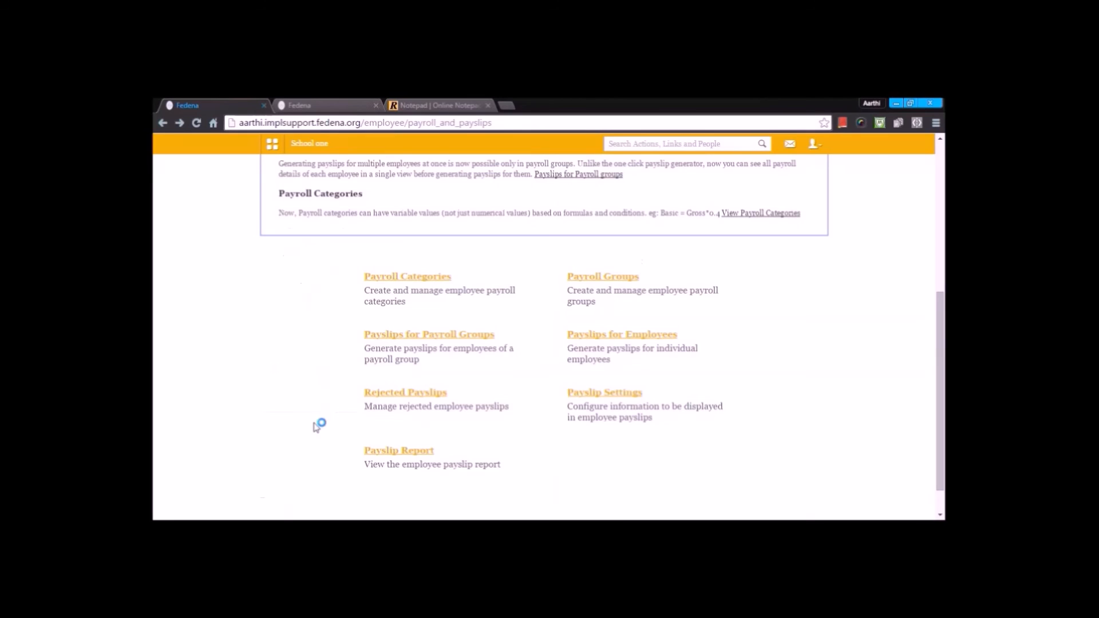
# View the Employee Payslip Report for all departments from 01 February 2016 to 29 February 2016, and review its payslip entries, salary totals and report options.
pyautogui.click(401, 452)
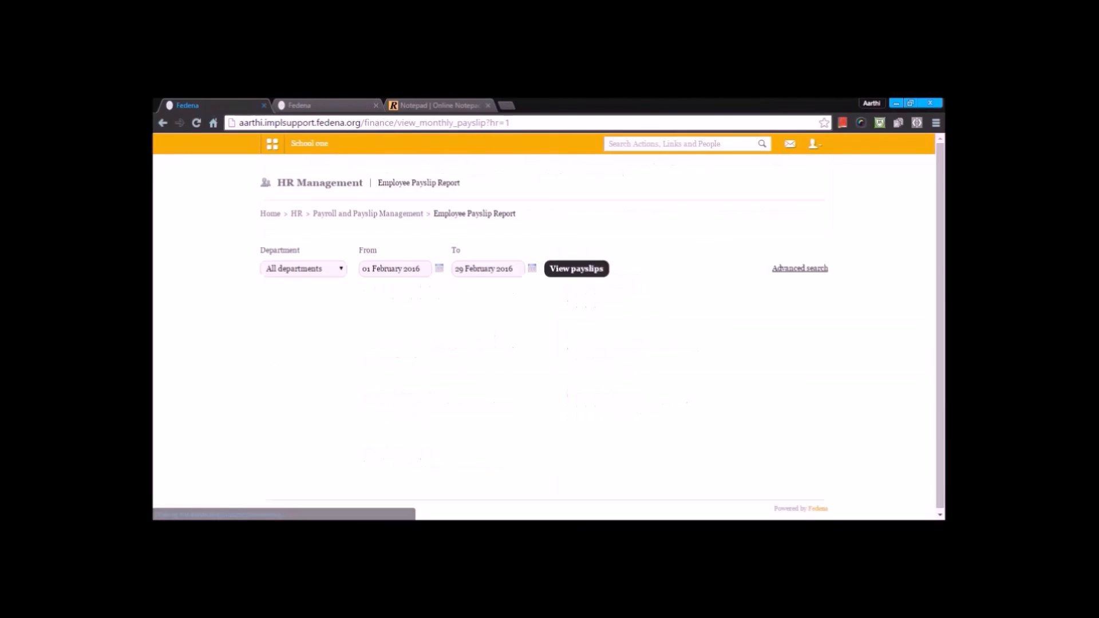
pyautogui.click(439, 269)
pyautogui.click(576, 269)
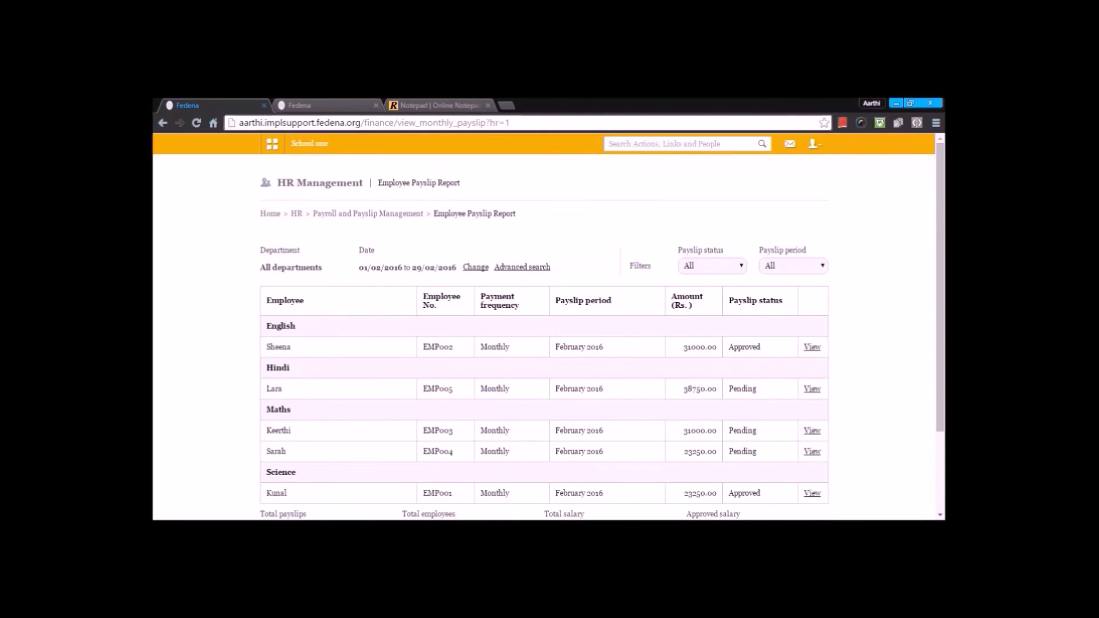
pyautogui.scroll(-2, 544, 332)
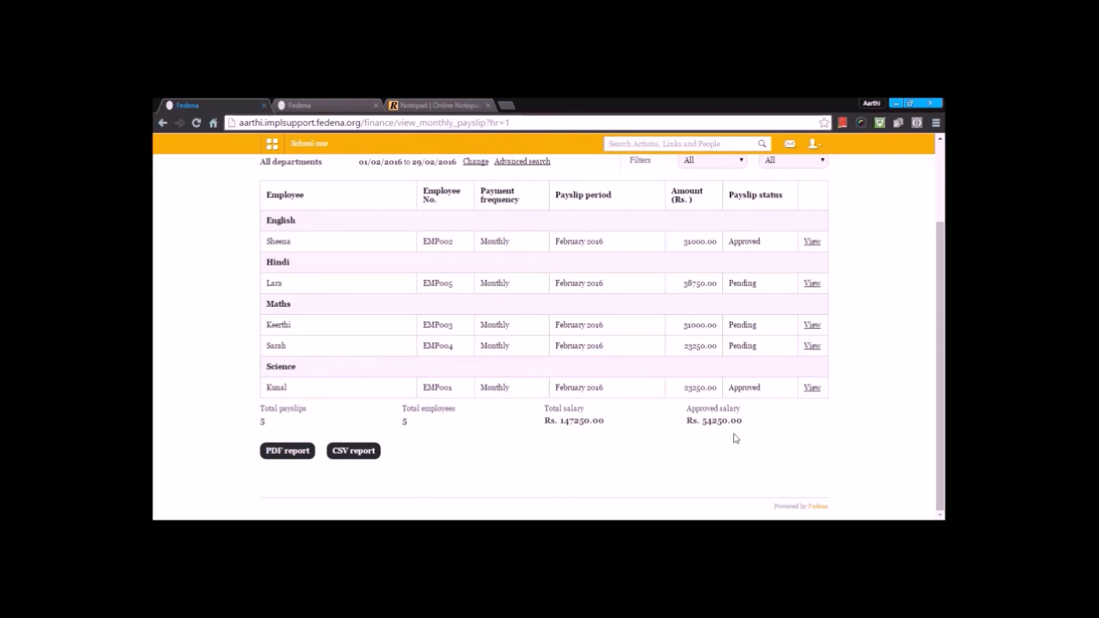
pyautogui.scroll(3, 440, 430)
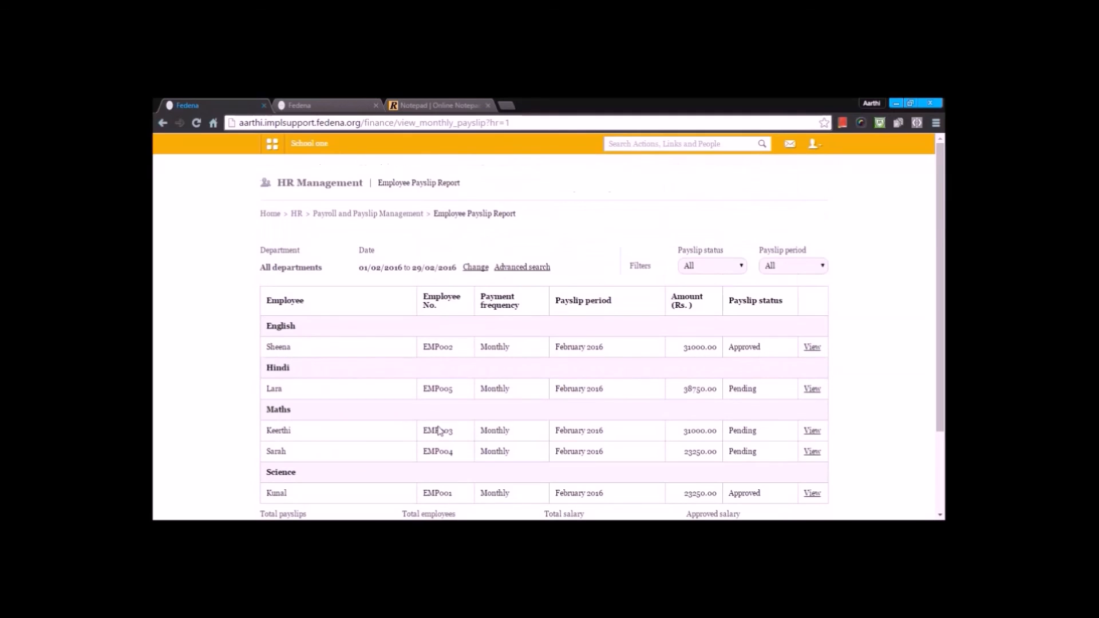
pyautogui.scroll(-3, 440, 430)
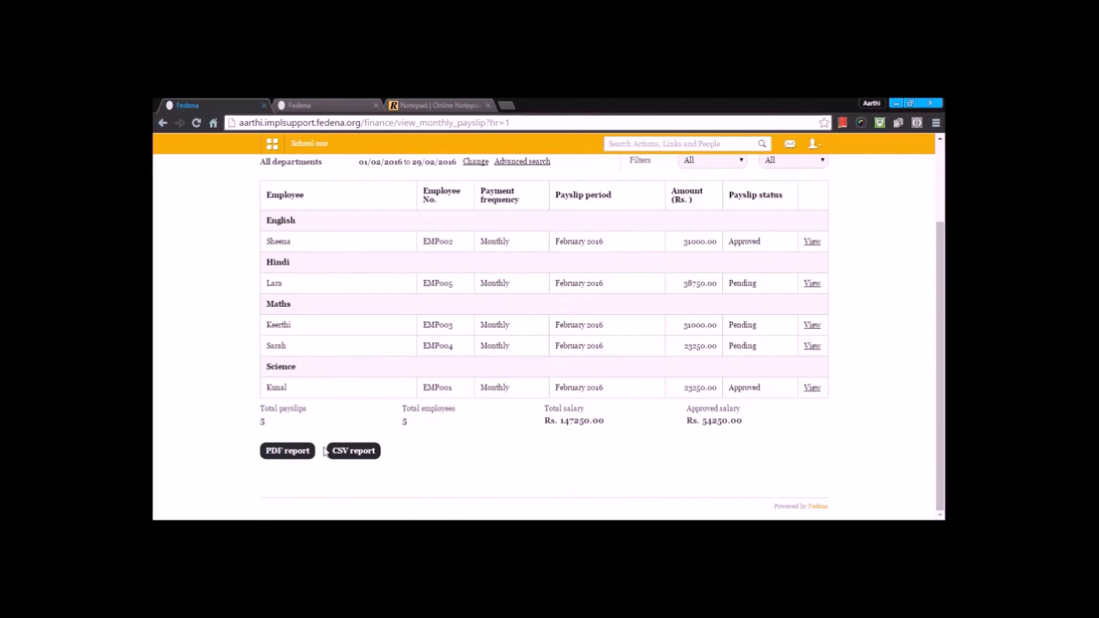
pyautogui.scroll(3, 348, 424)
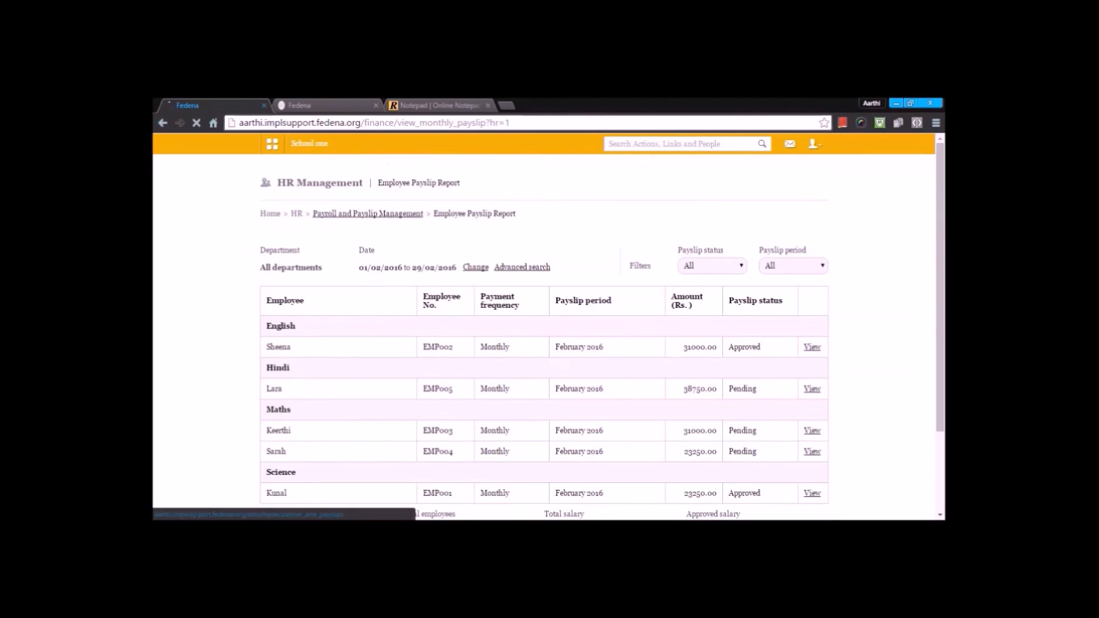